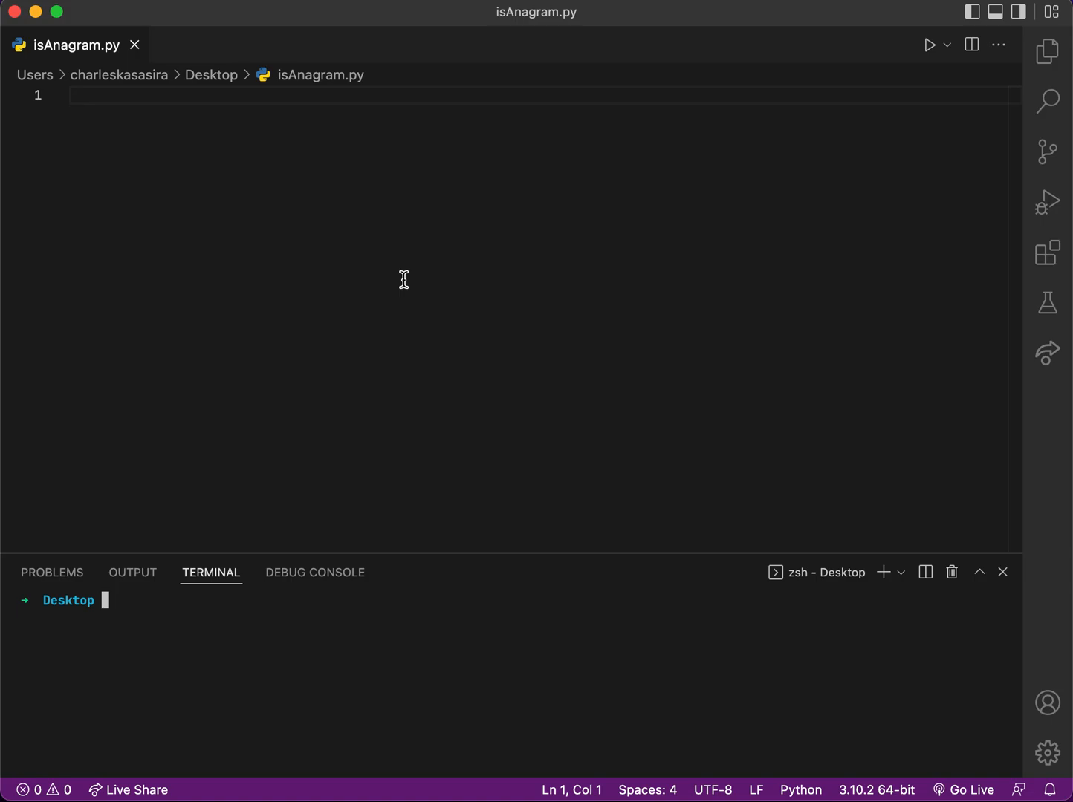
Write the opening comment '# A program to check whether it's an anagram.' on line 1, fixing typos.
click(116, 99)
text(# A )
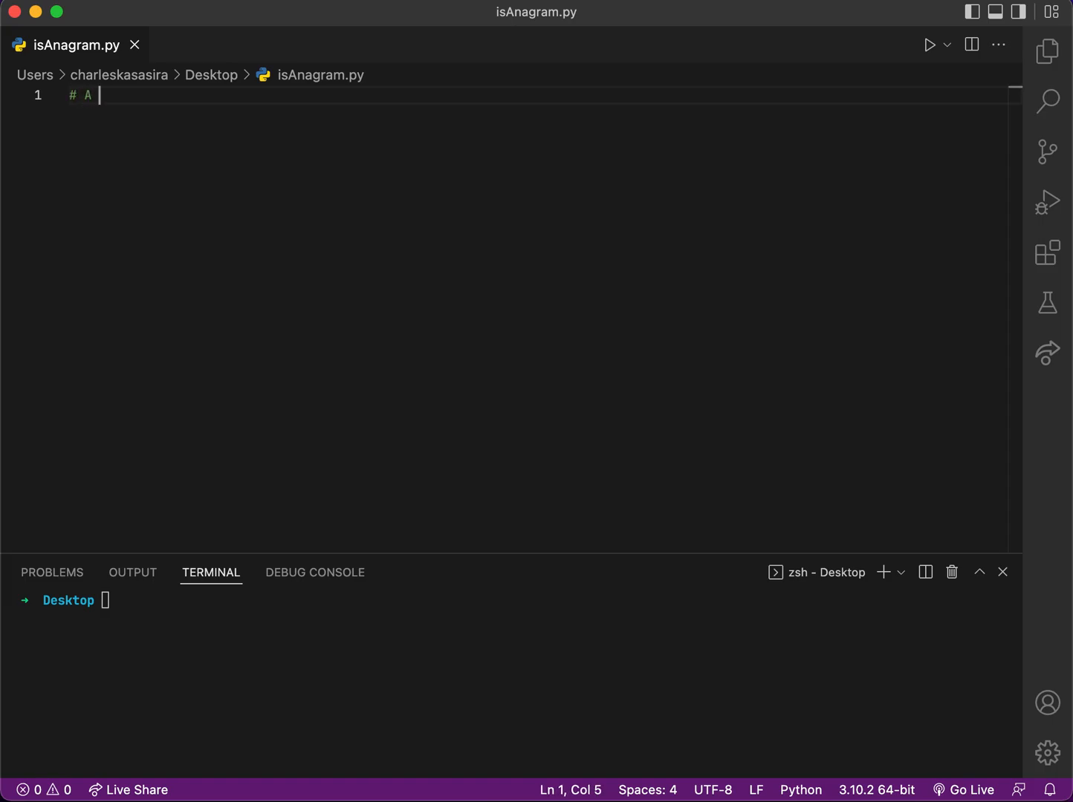
text(program to )
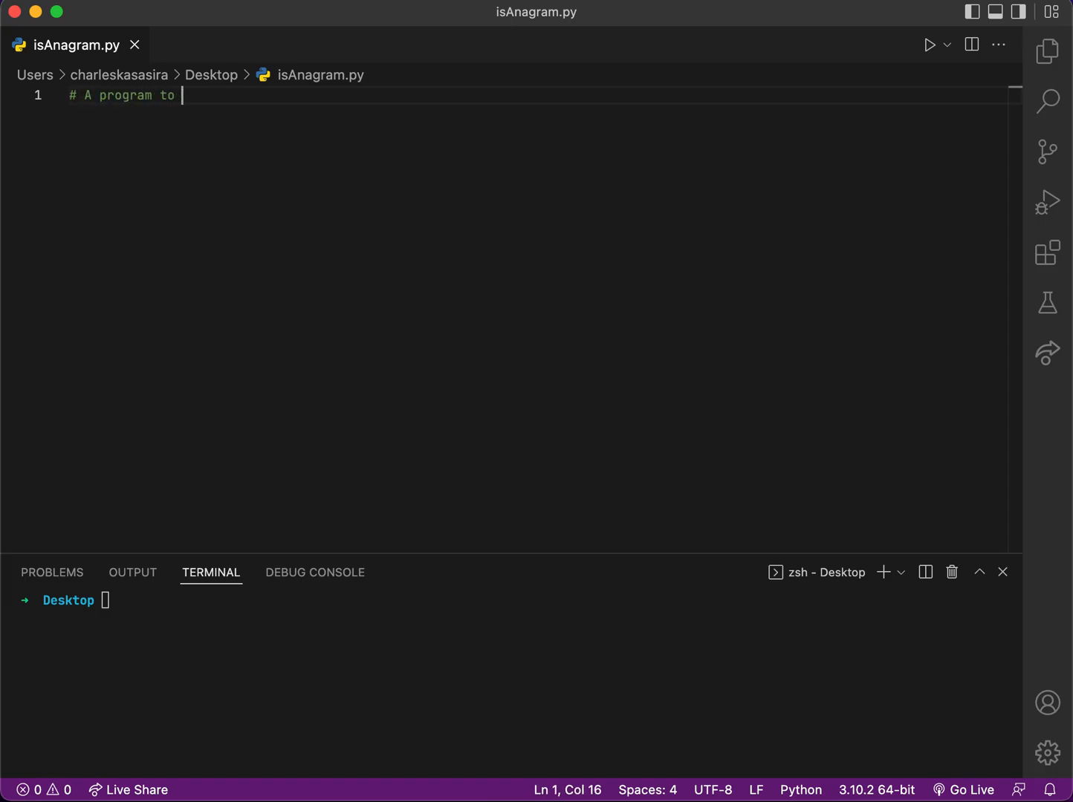
text(chang)
key(BackSpace)
key(BackSpace)
key(BackSpace)
text(eck to whe)
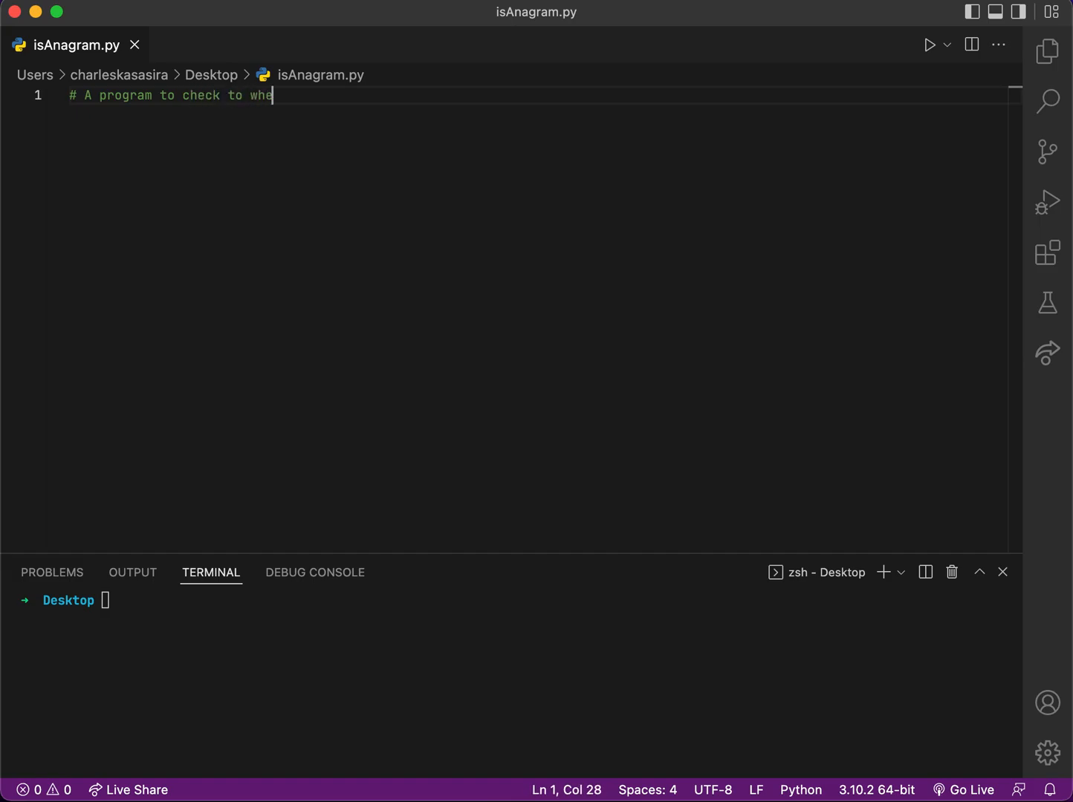
key(BackSpace)
key(BackSpace)
key(BackSpace)
key(BackSpace)
key(BackSpace)
key(BackSpace)
text(w)
text(hetther)
key(BackSpace)
key(BackSpace)
key(BackSpace)
key(BackSpace)
text(her)
text(it)
text(')
key(BackSpace)
text('s a)
text(n anagra)
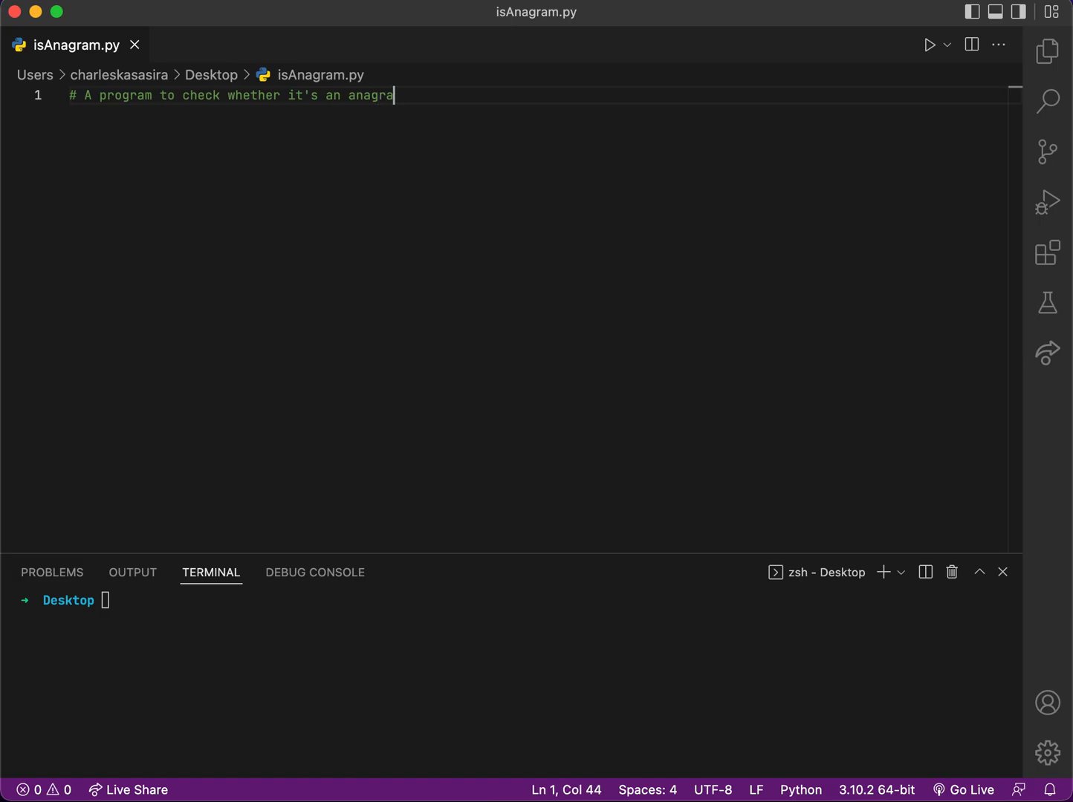
text(m.)
key(Return)
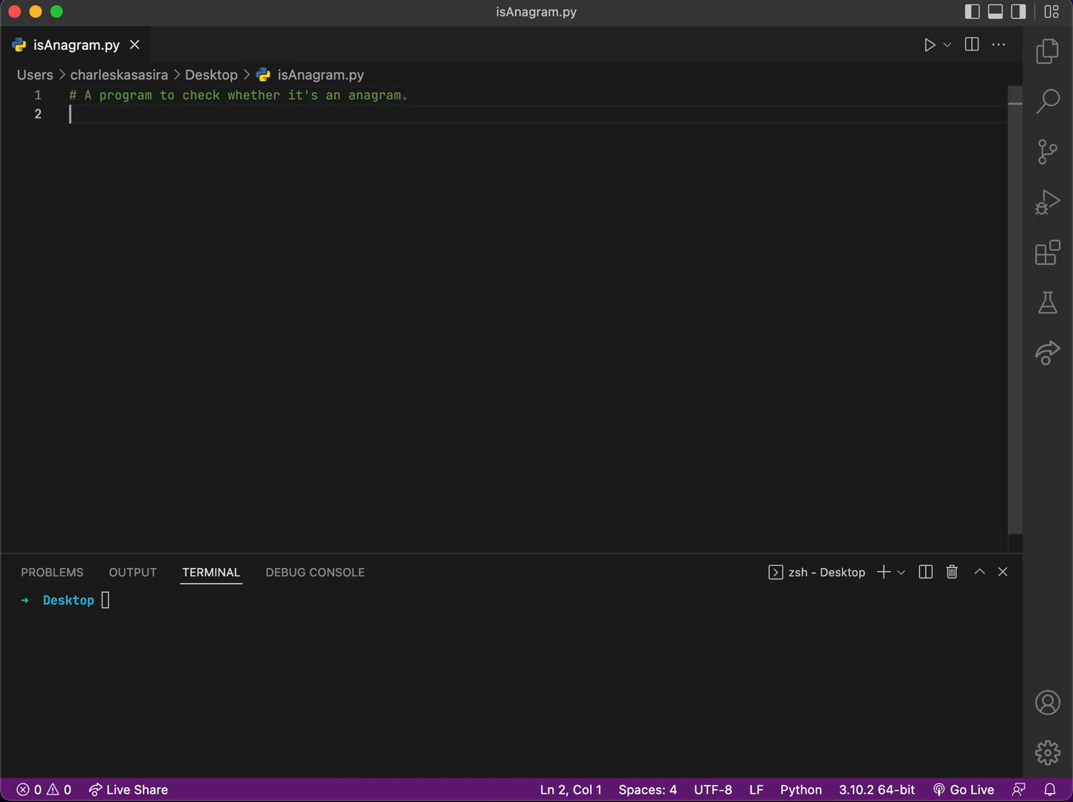
Define isAnagram() reading first_word and second_word via input('Enter ... word: ') prompts.
key(Return)
text(def )
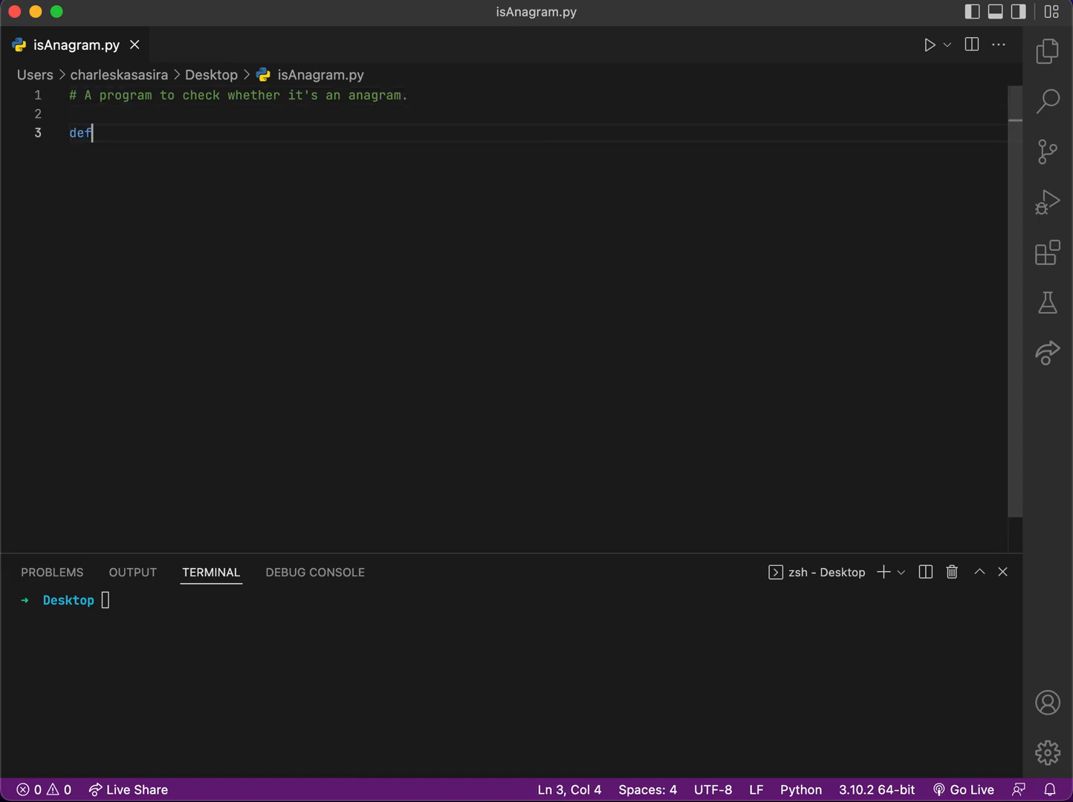
text(isAn)
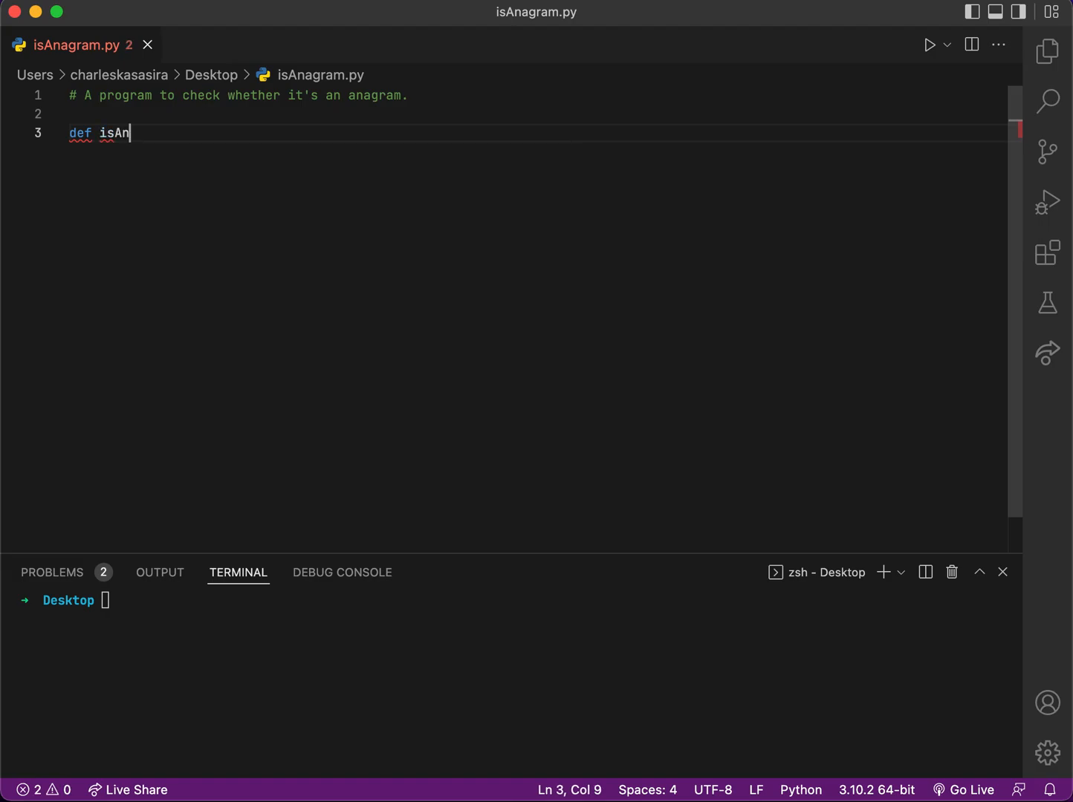
text(agram)
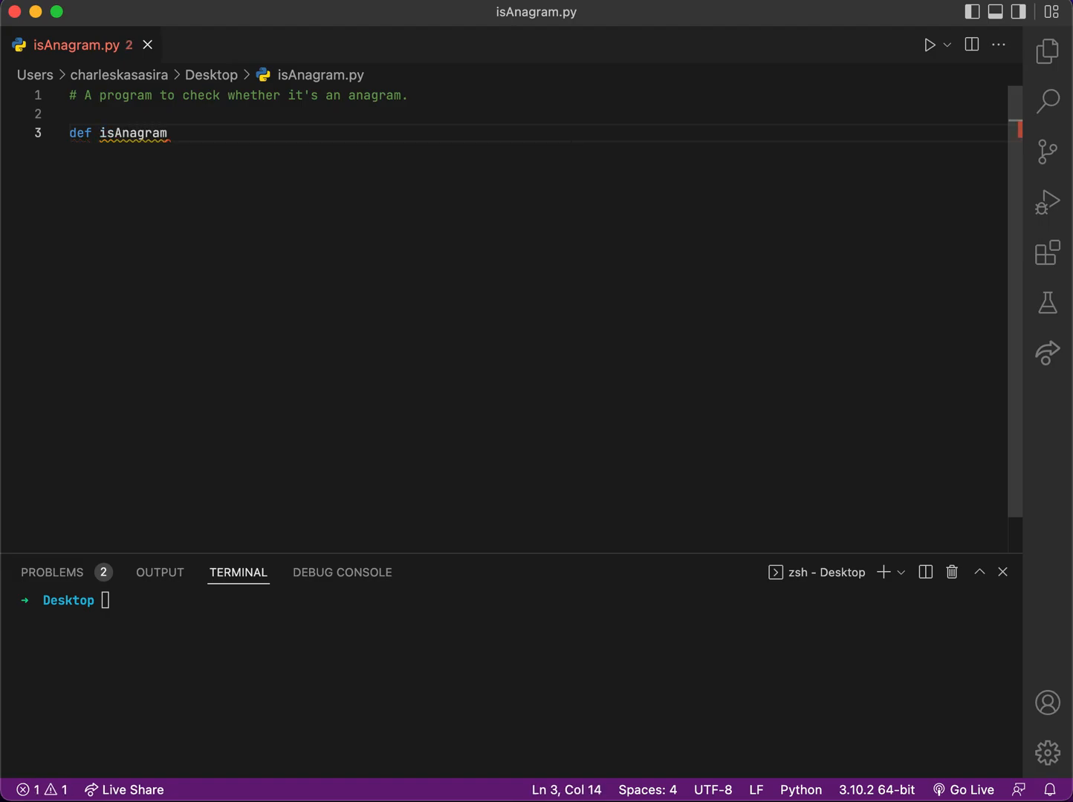
text(():)
key(Return)
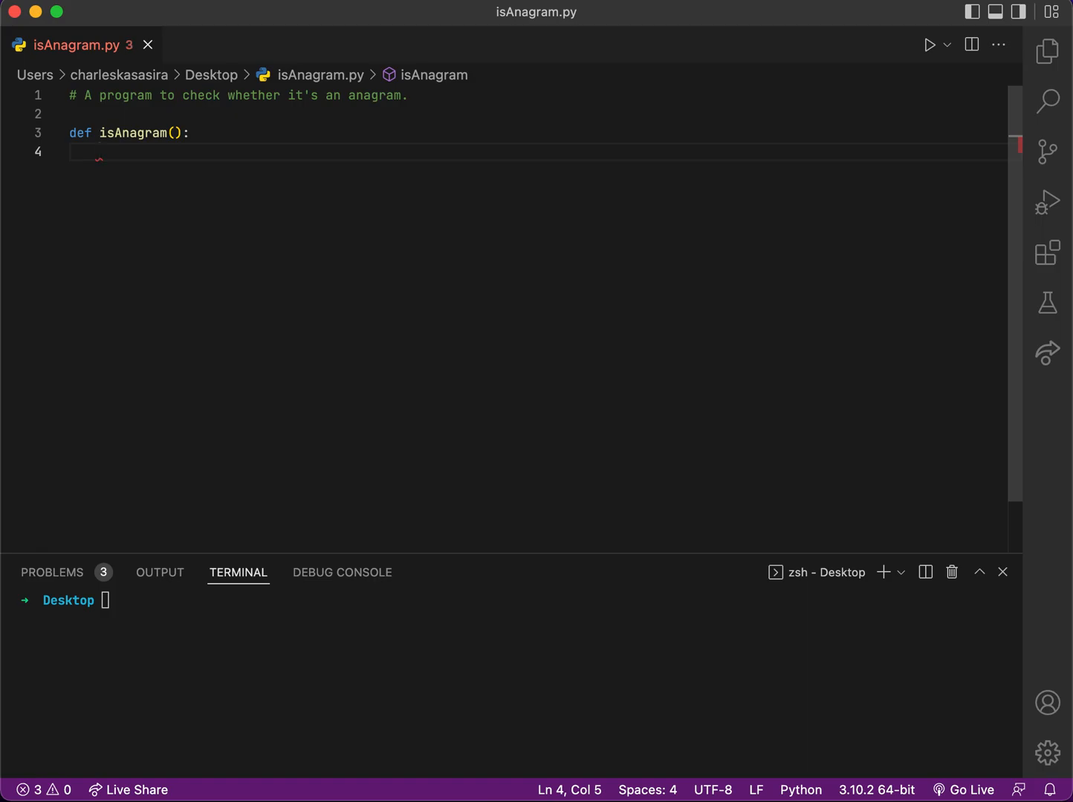
text(first)
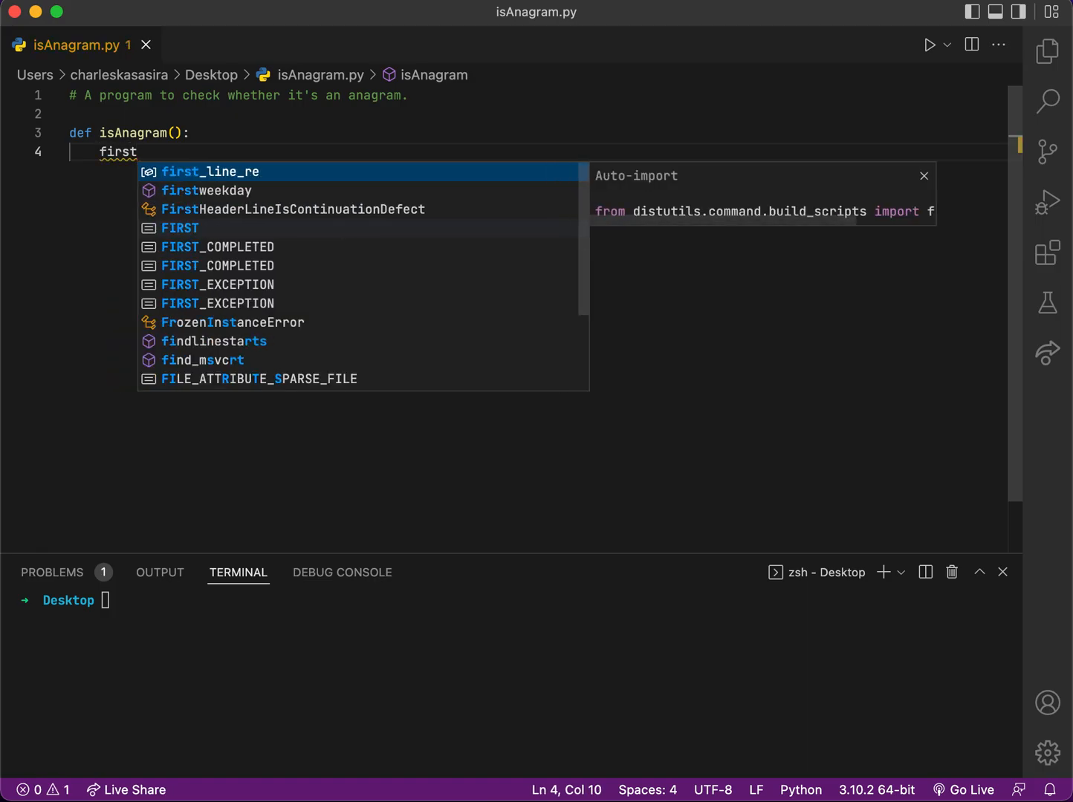
text(_word )
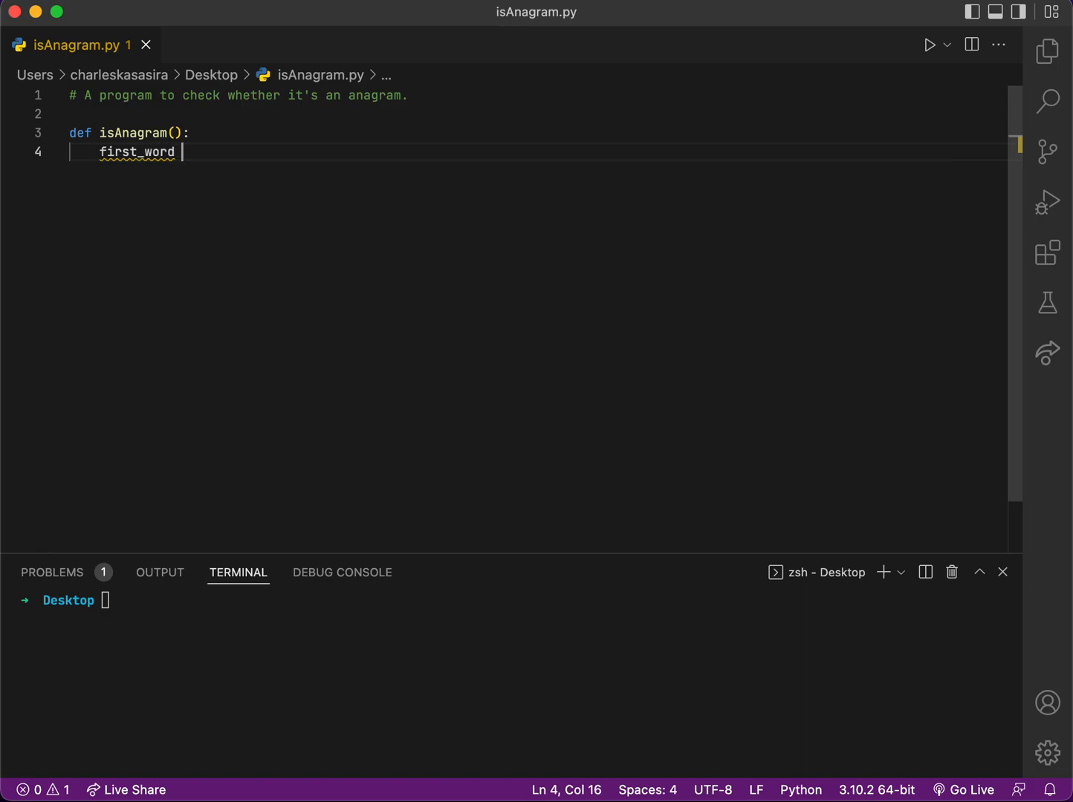
text(= input)
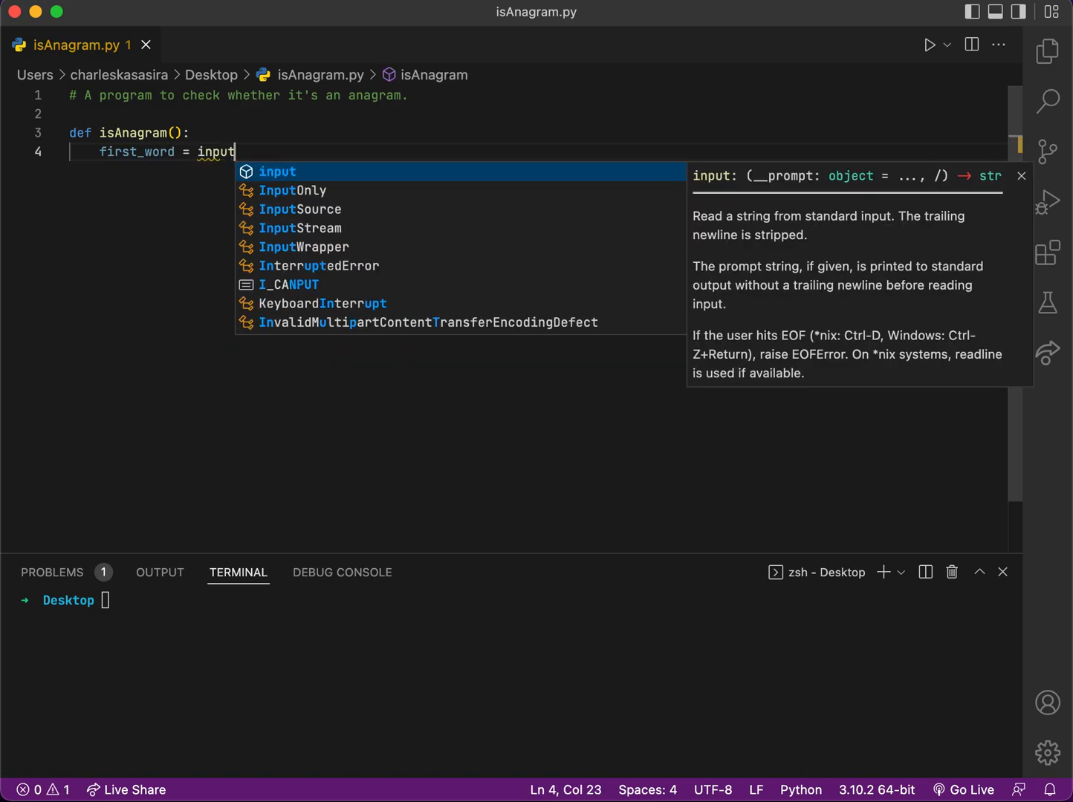
text(('Ente)
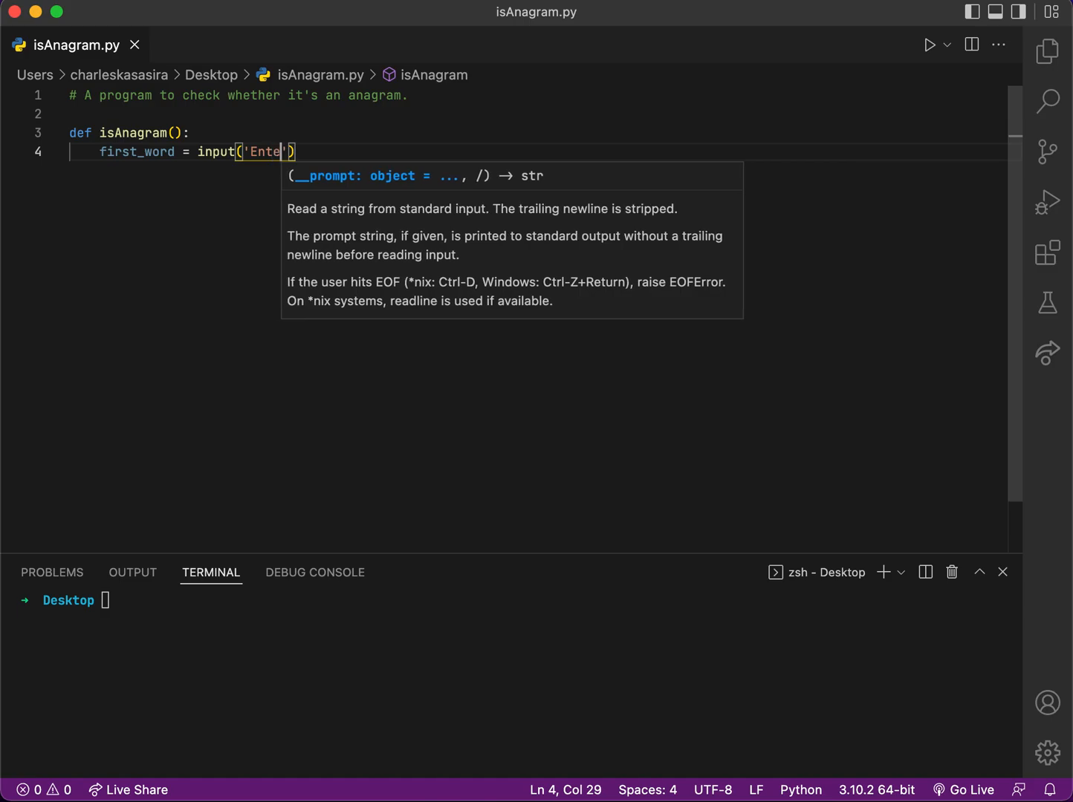
text(r fi)
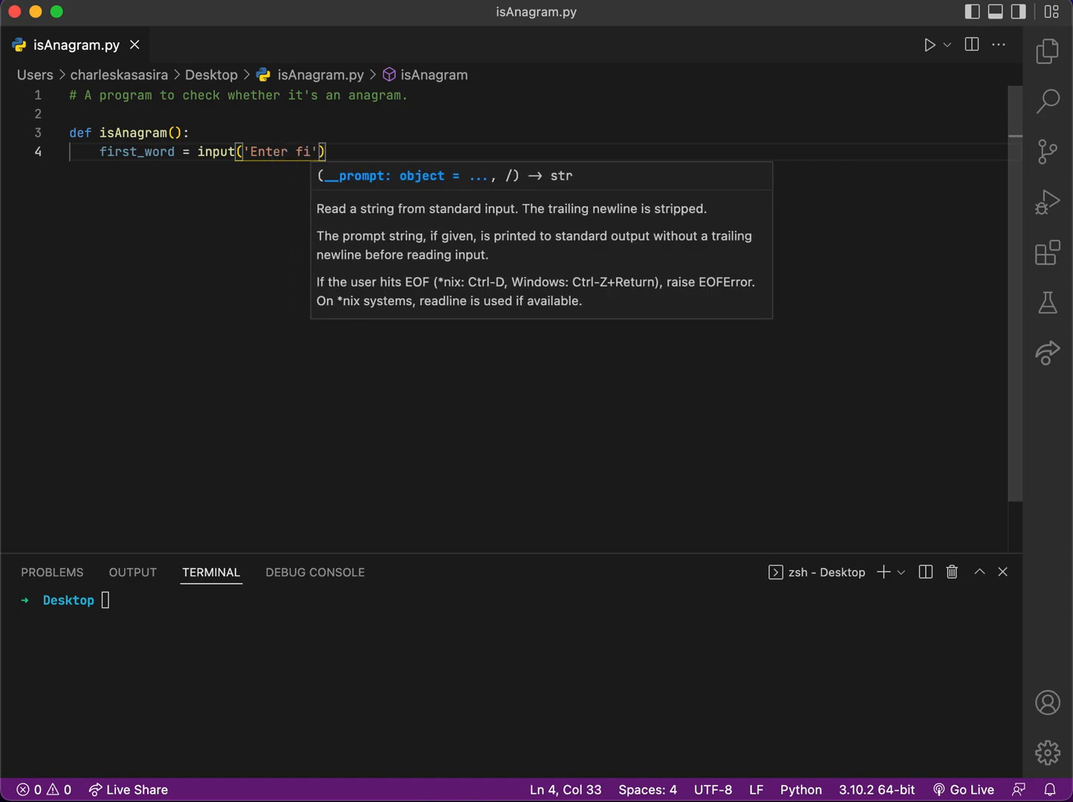
text(rst wor)
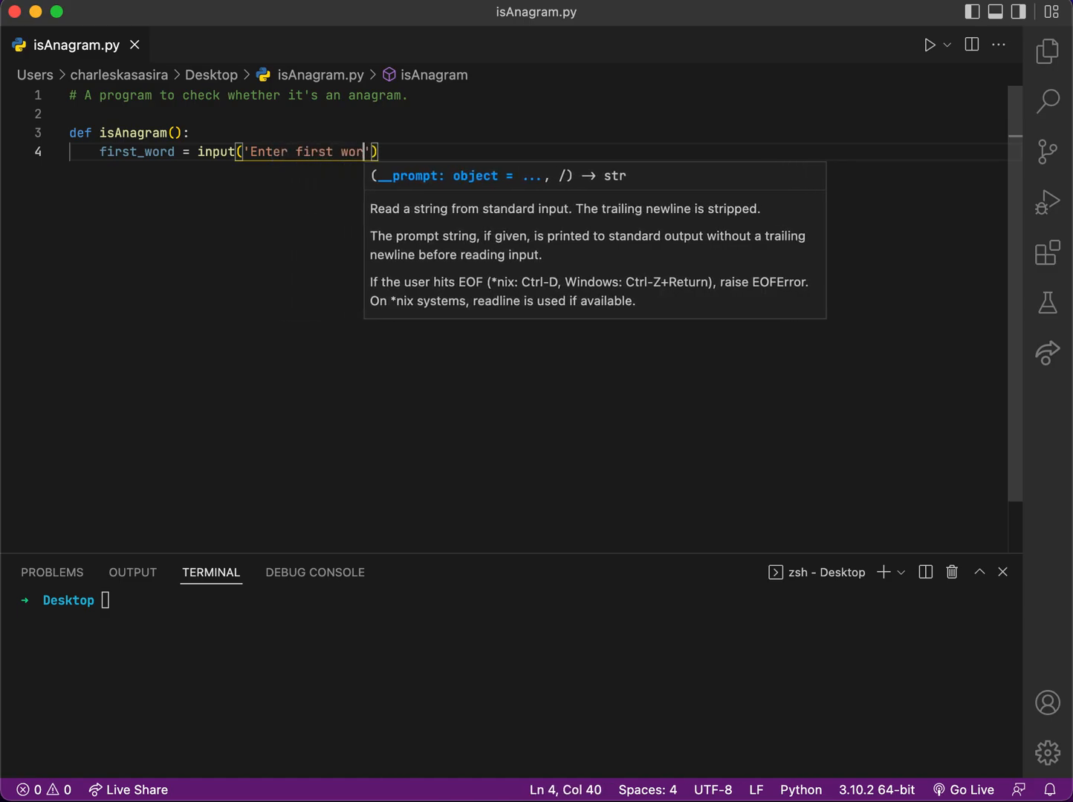
text(d:)
key(Right)
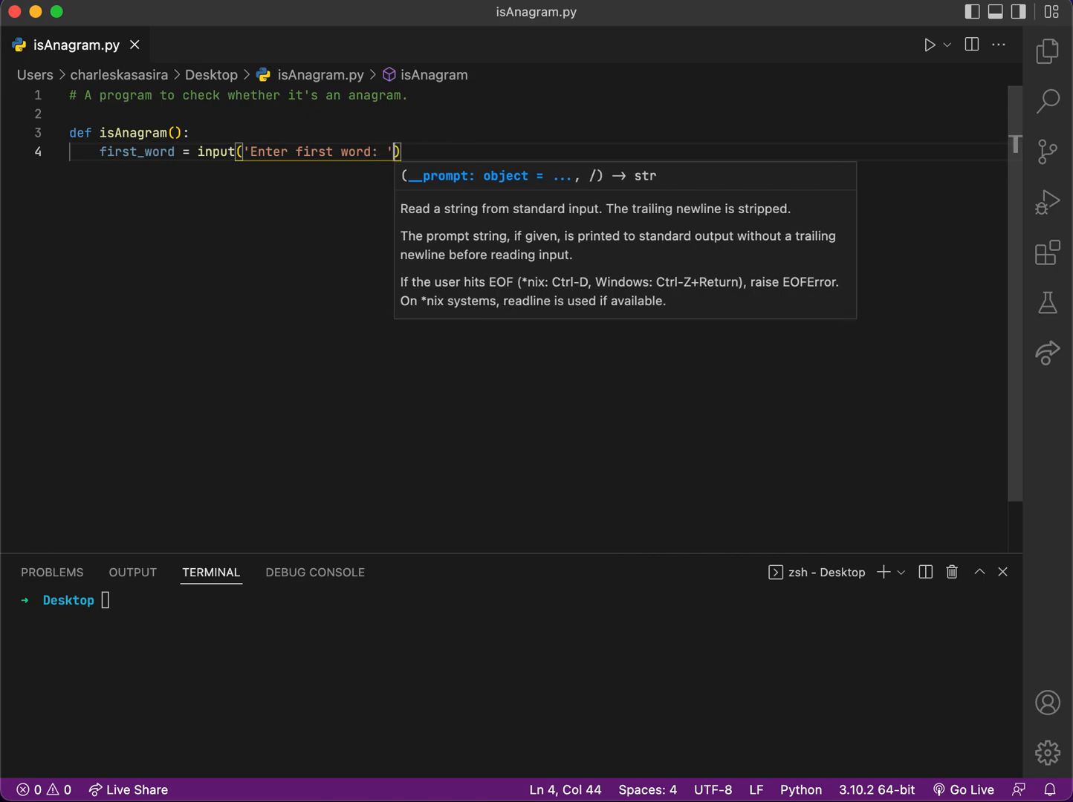
key(Right)
key(Return)
text(s)
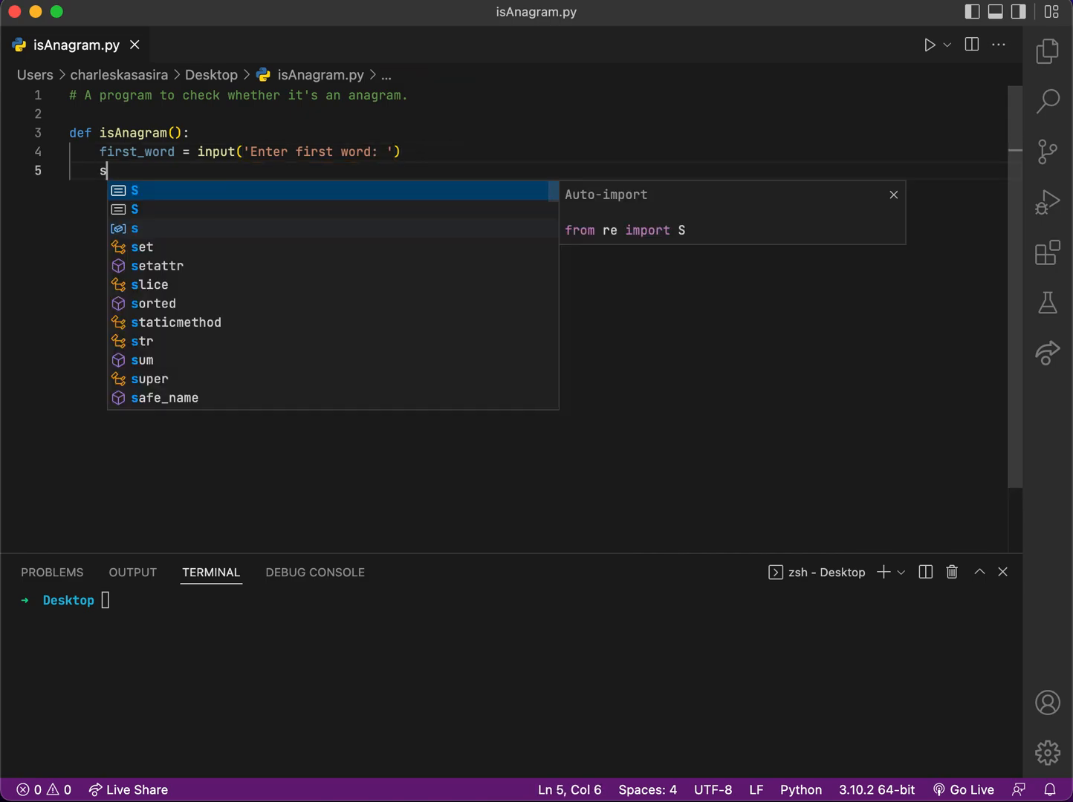
text(econd)
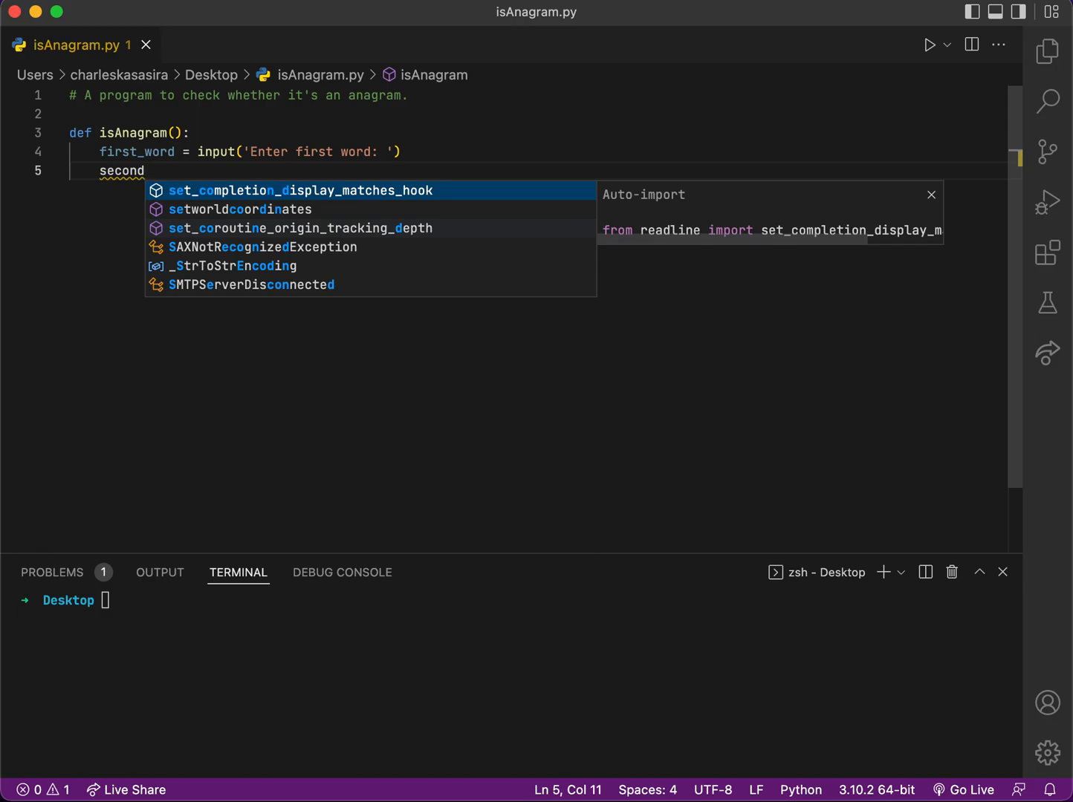
text(_word )
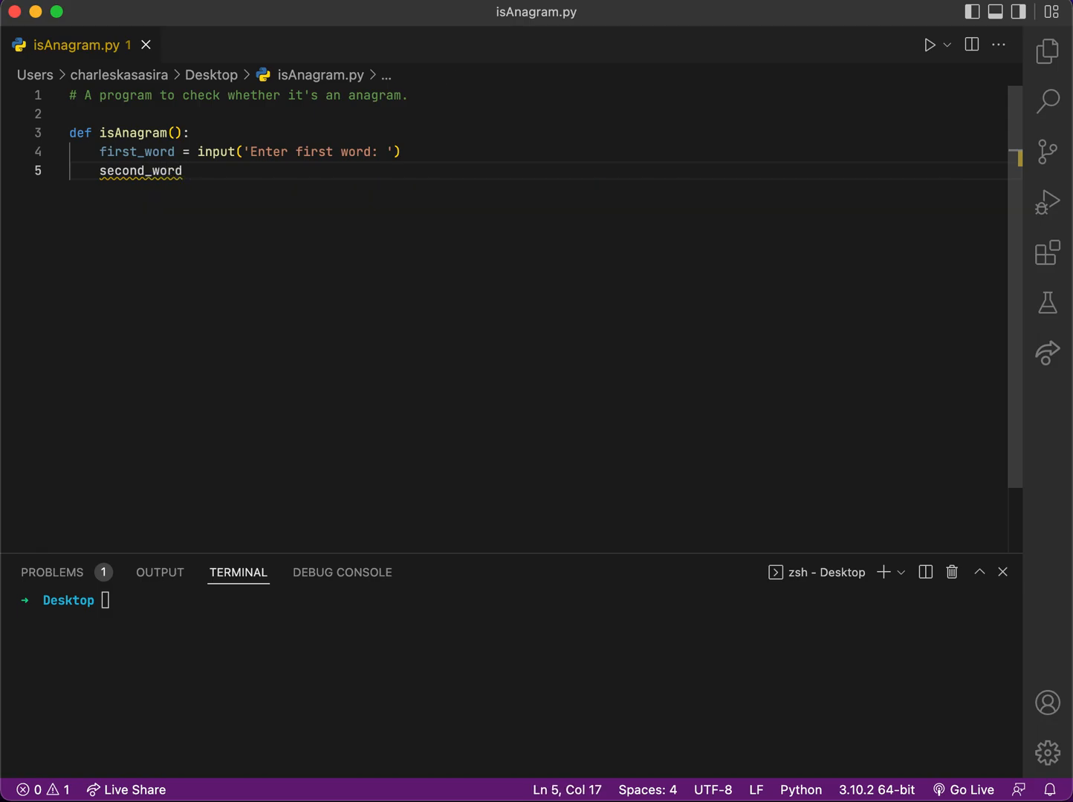
text(= input()
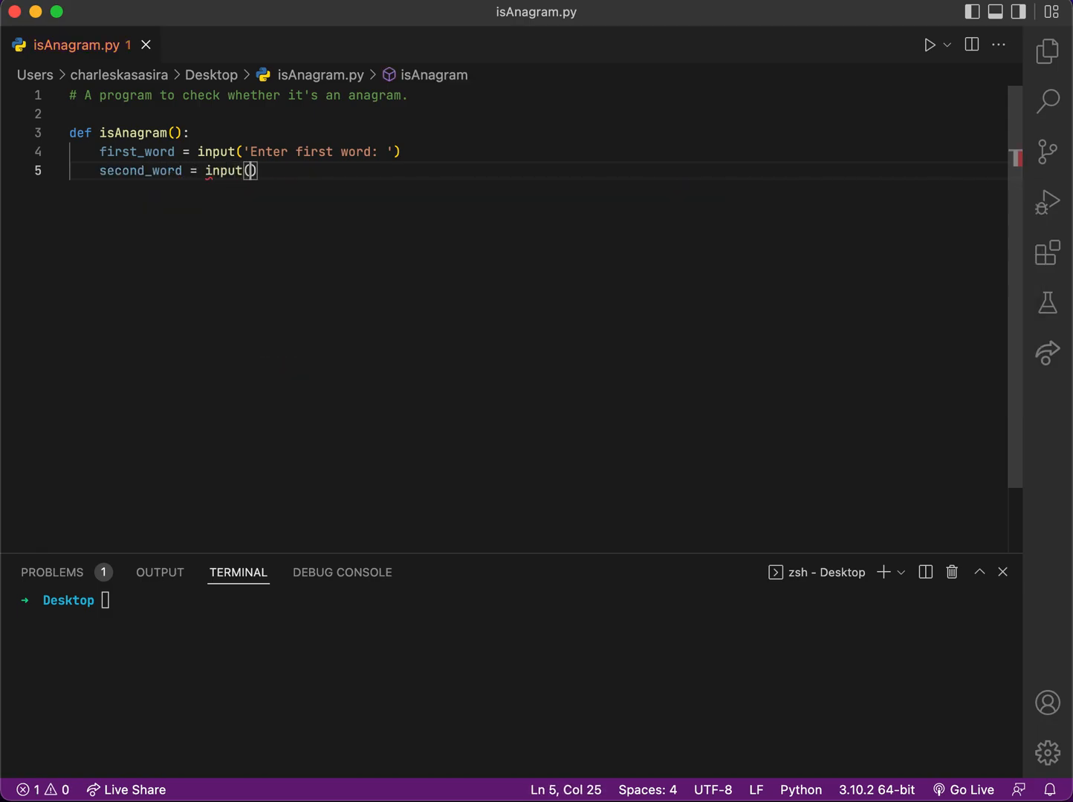
text('Enter )
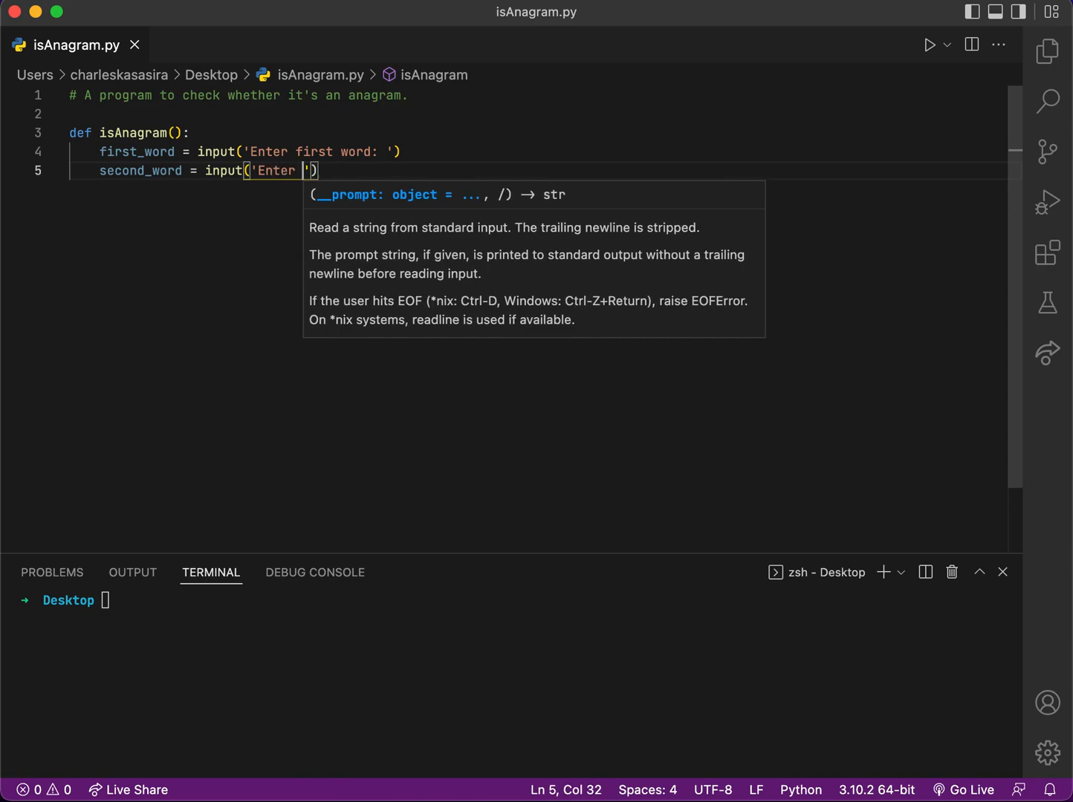
text(second w)
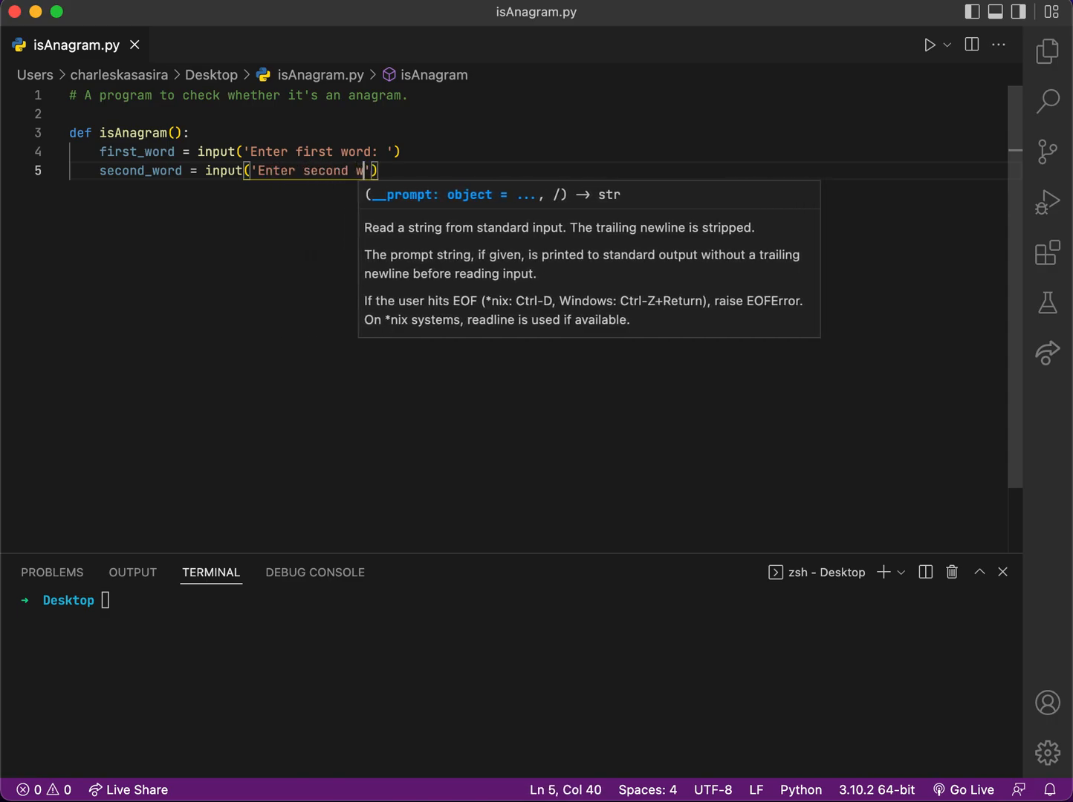
text(ord: ')
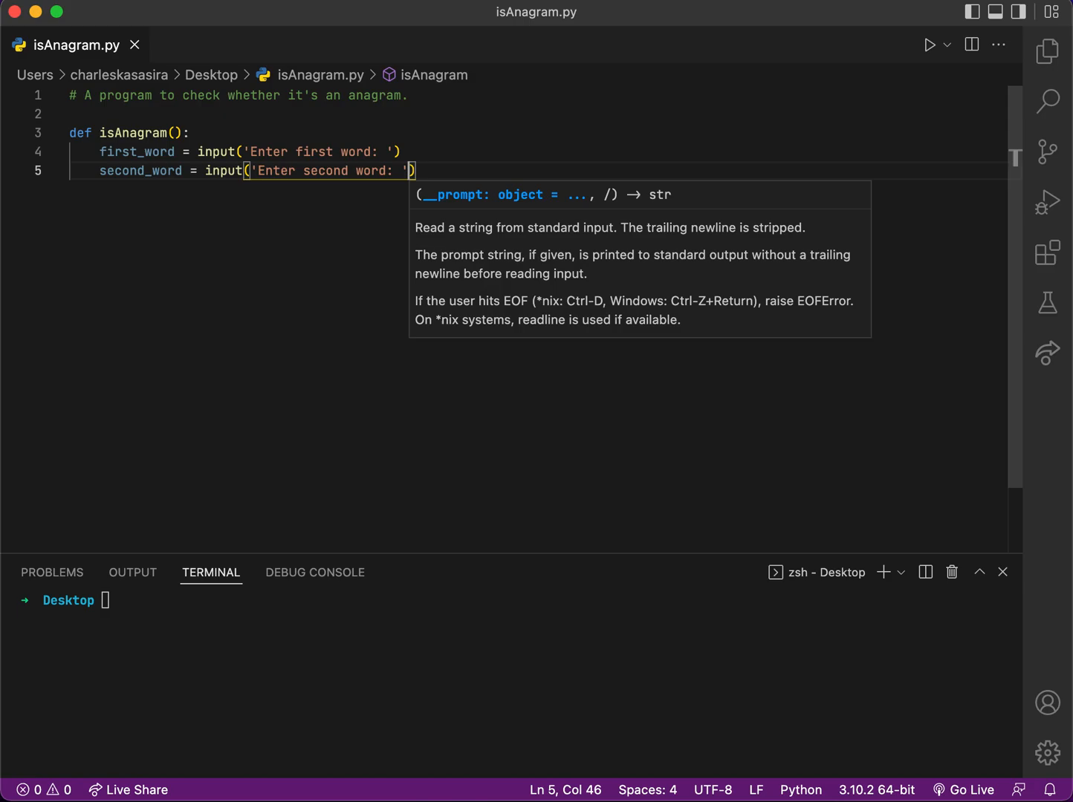
text())
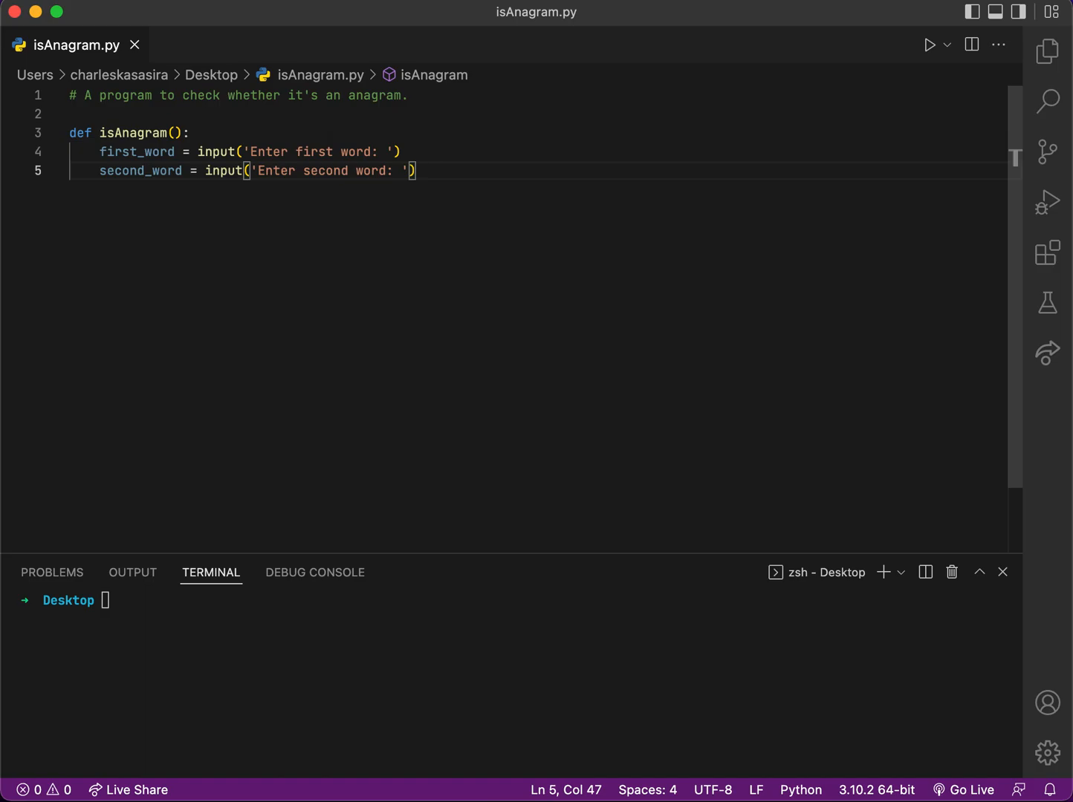
Add the check if len(first_word) != len(second_word): comparing the two words' lengths.
key(Return)
key(Return)
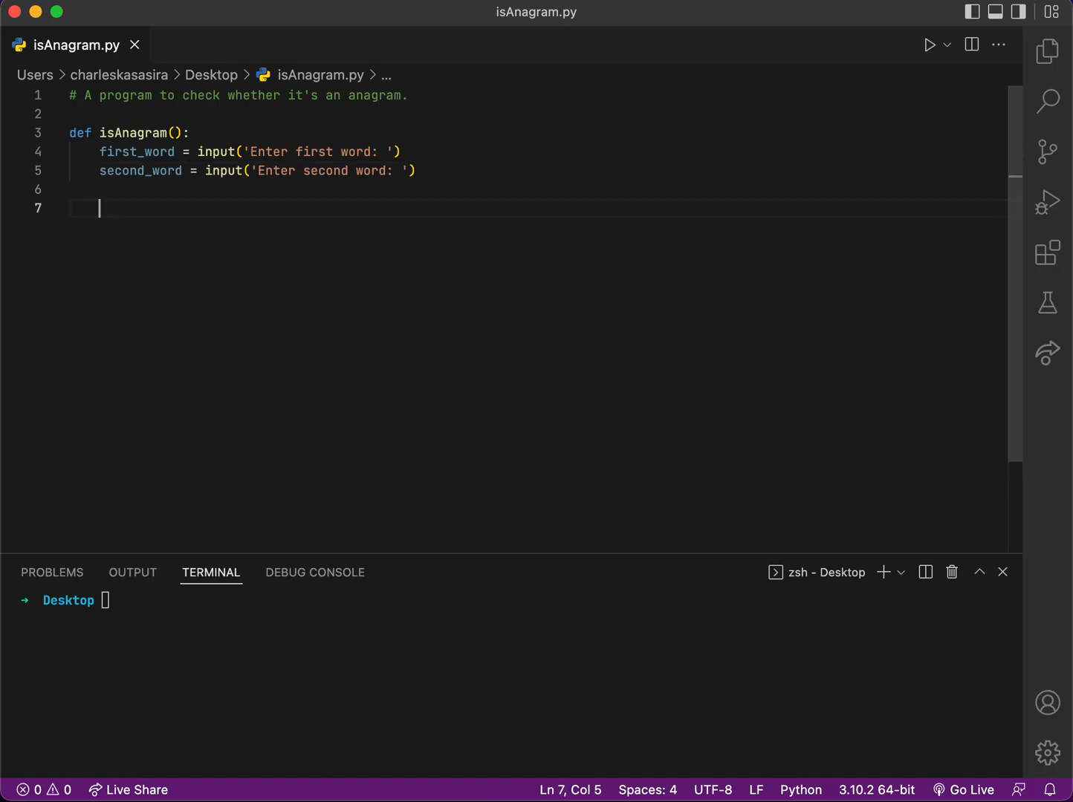
text(i)
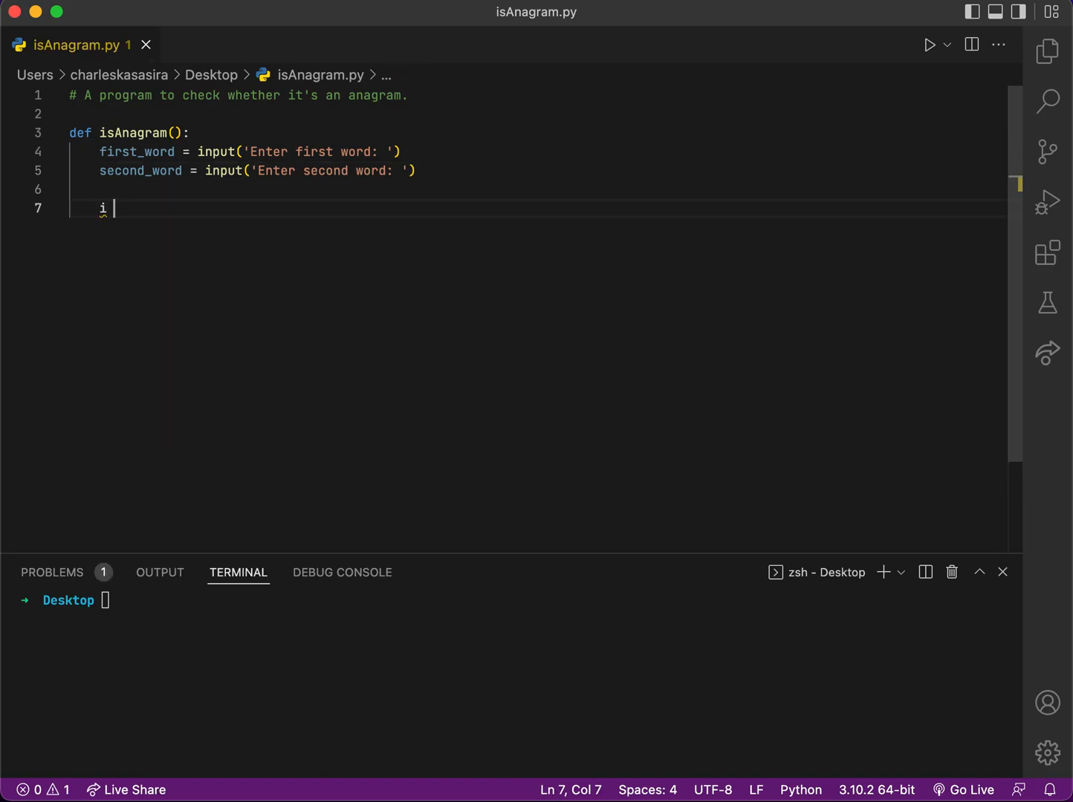
text(f len)
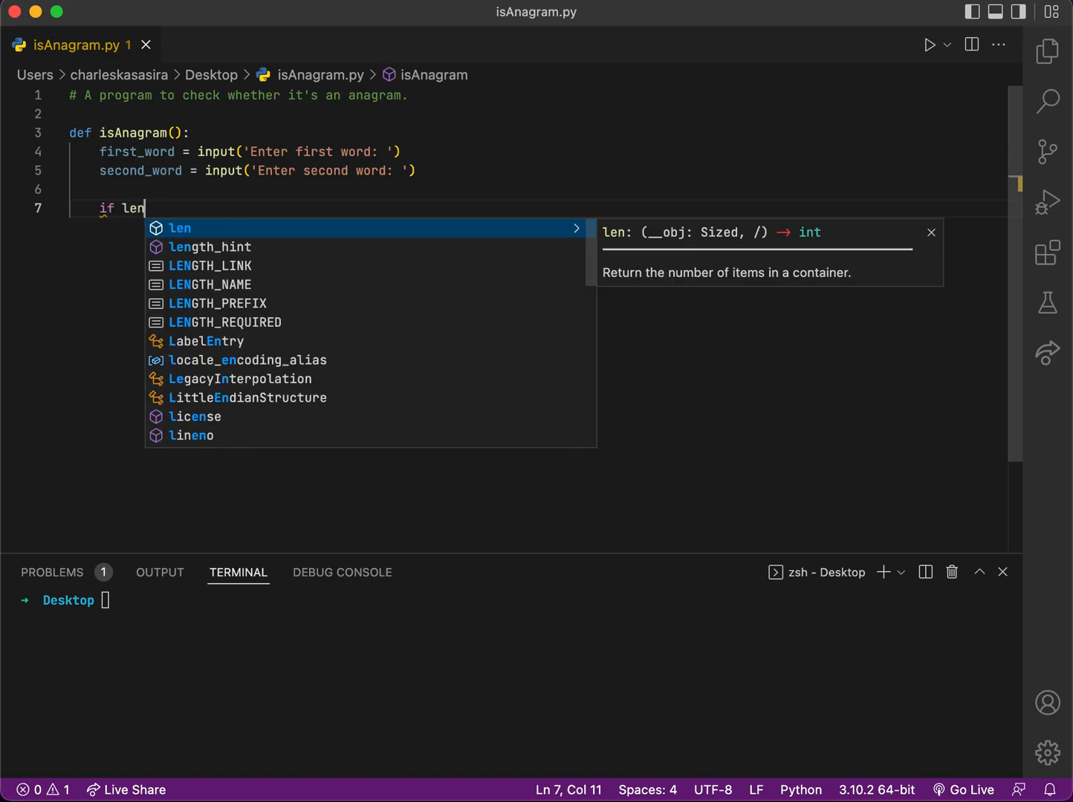
text((fi)
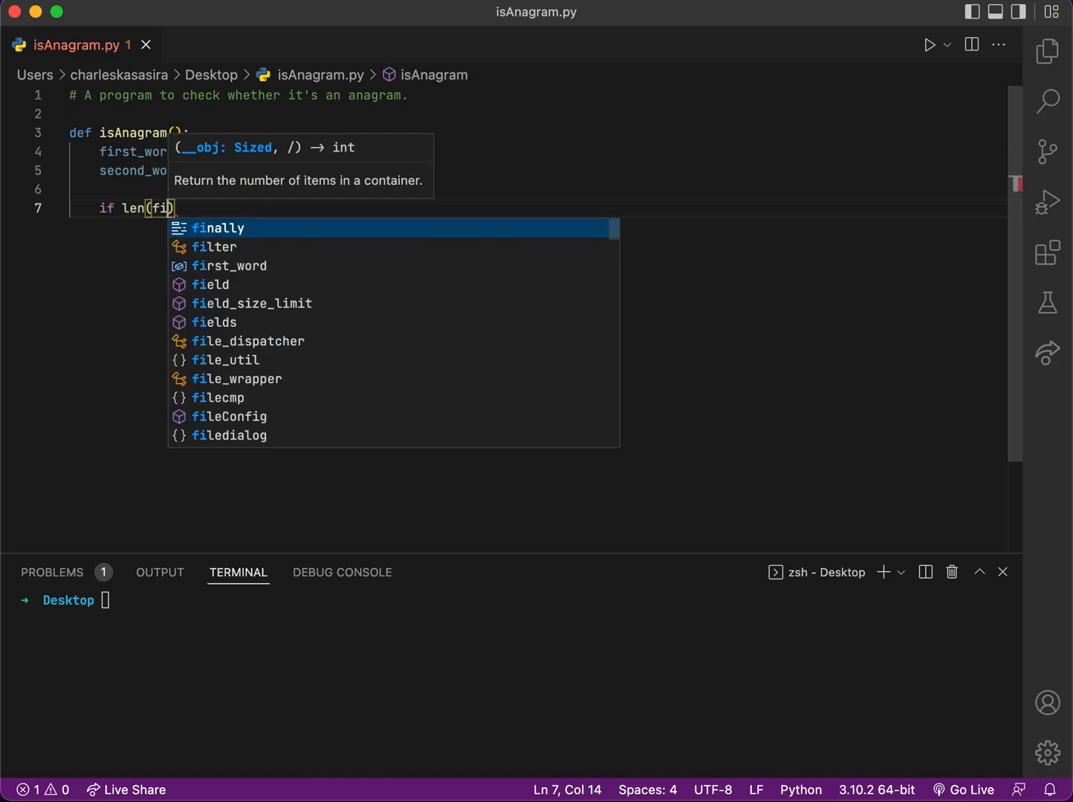
text(r)
key(Tab)
text() )
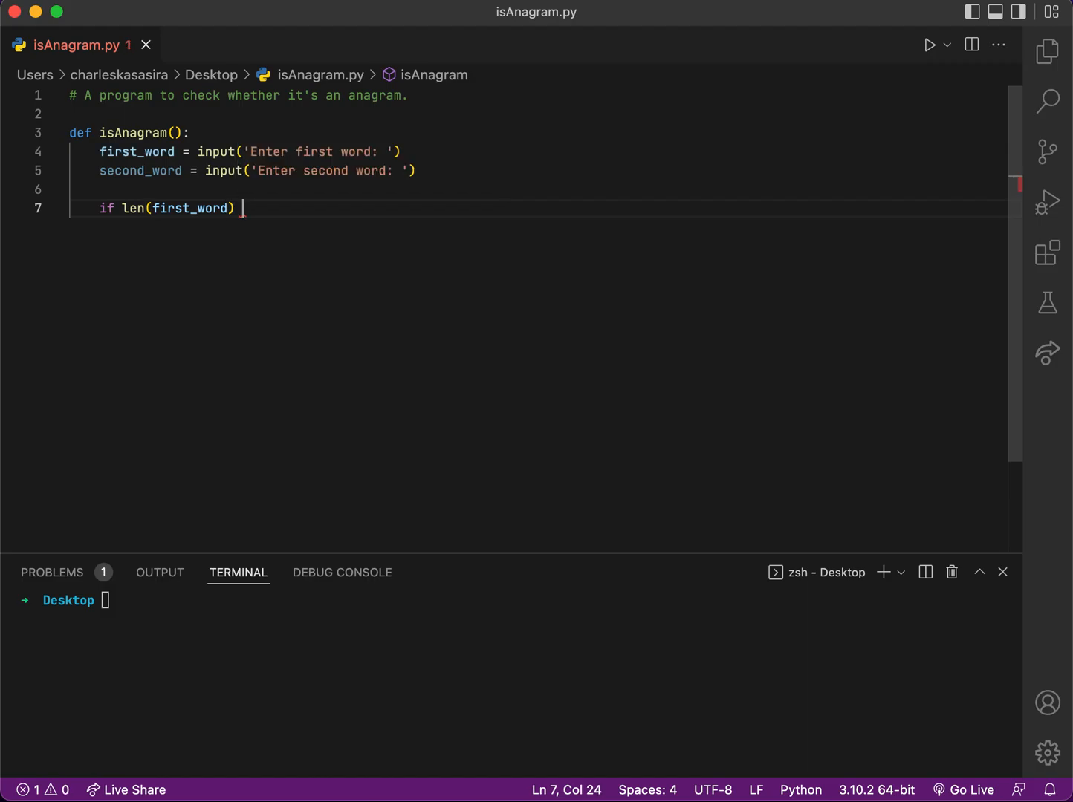
text(== len)
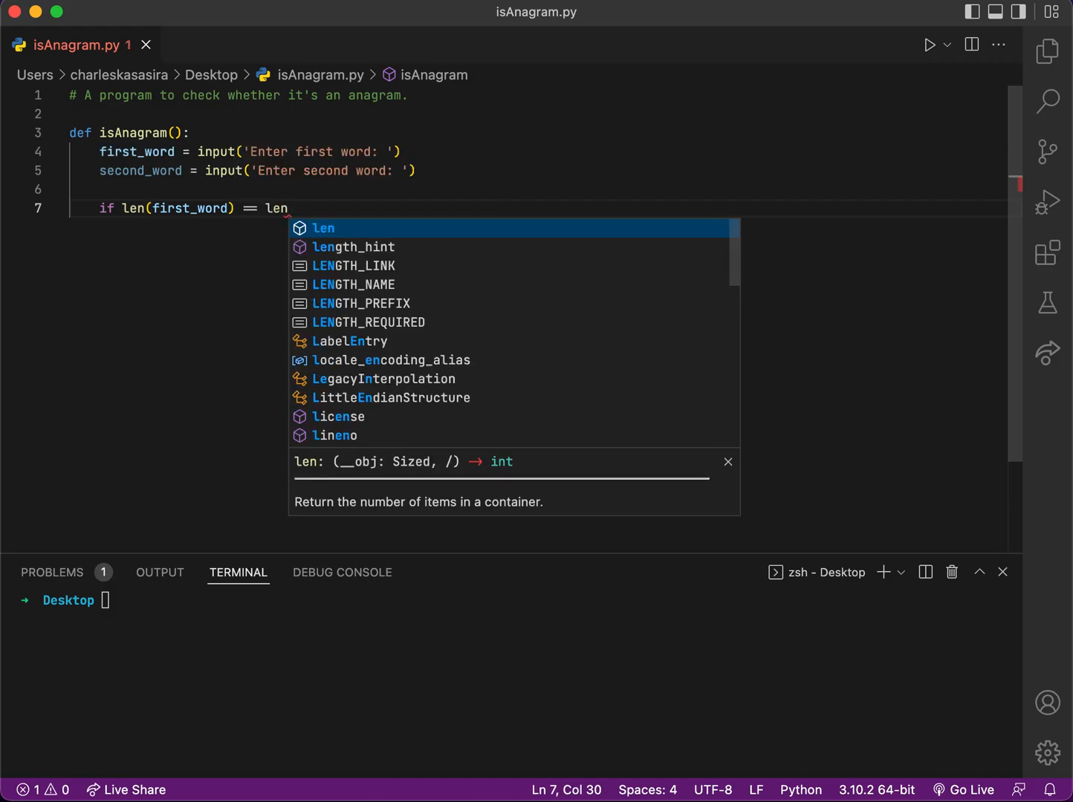
text((seco)
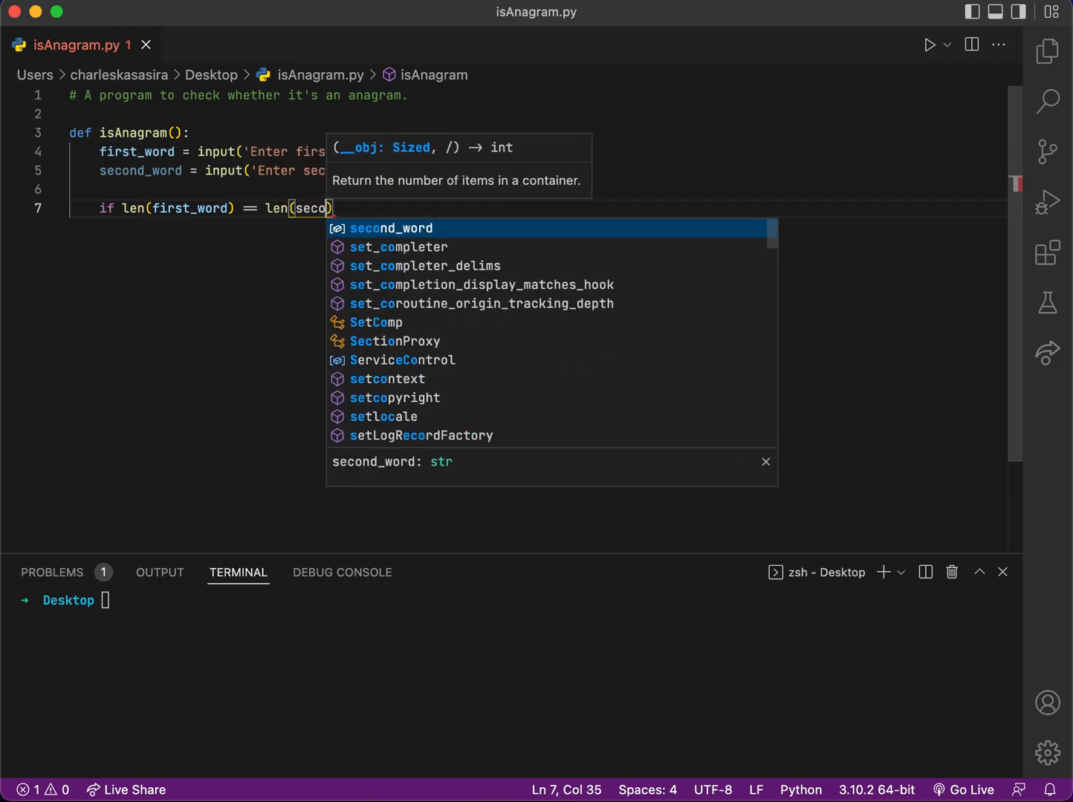
key(Tab)
text():)
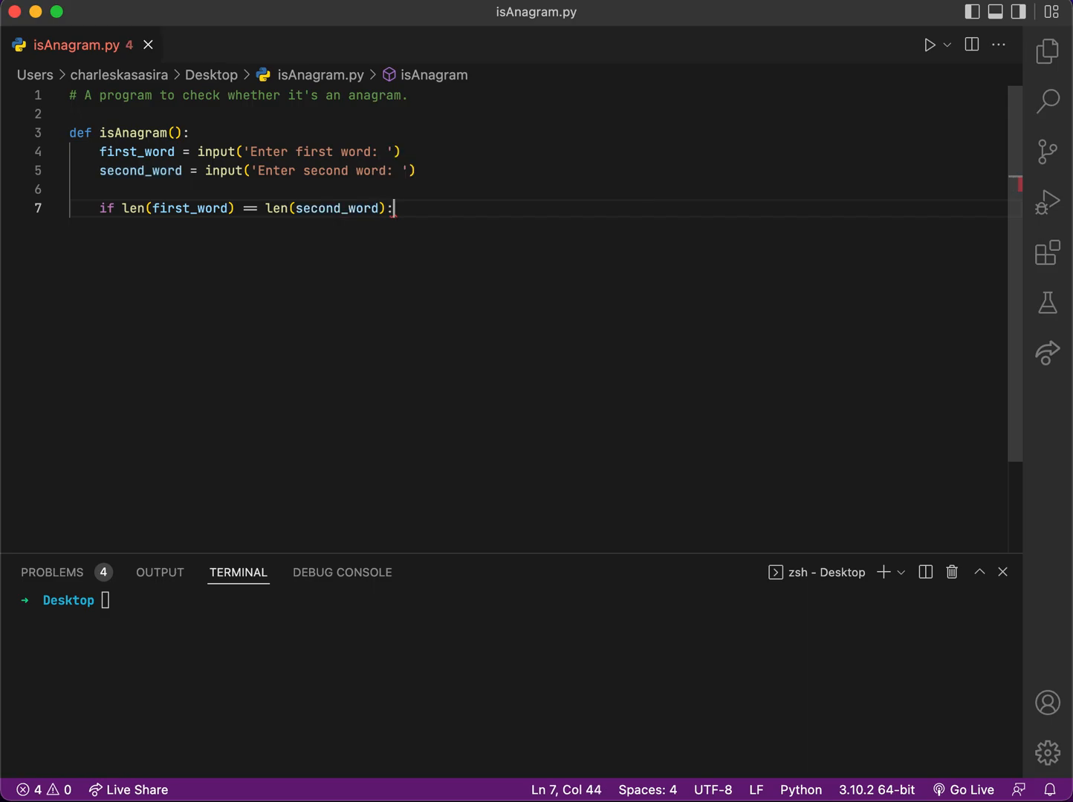
key(Left)
key(Left)
key(Left)
key(Left)
key(Left)
key(Left)
key(Left)
key(Left)
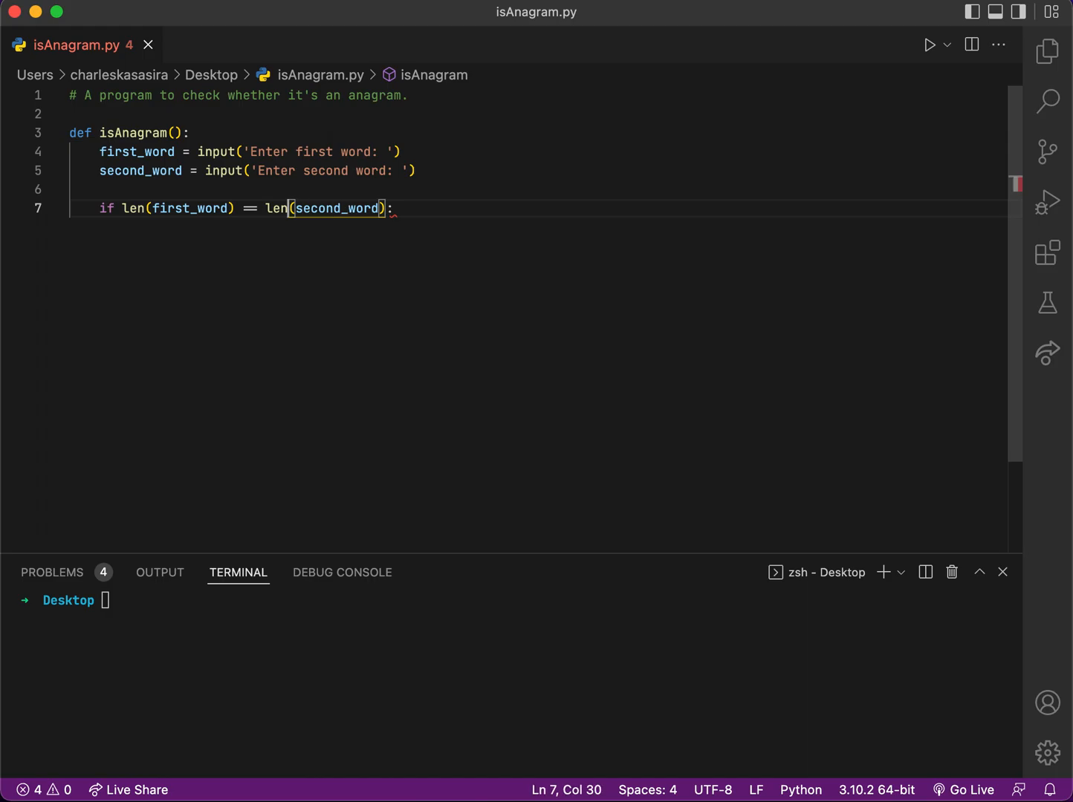
key(Left)
key(Left)
key(Left)
key(Left)
key(Left)
text(!)
key(Delete)
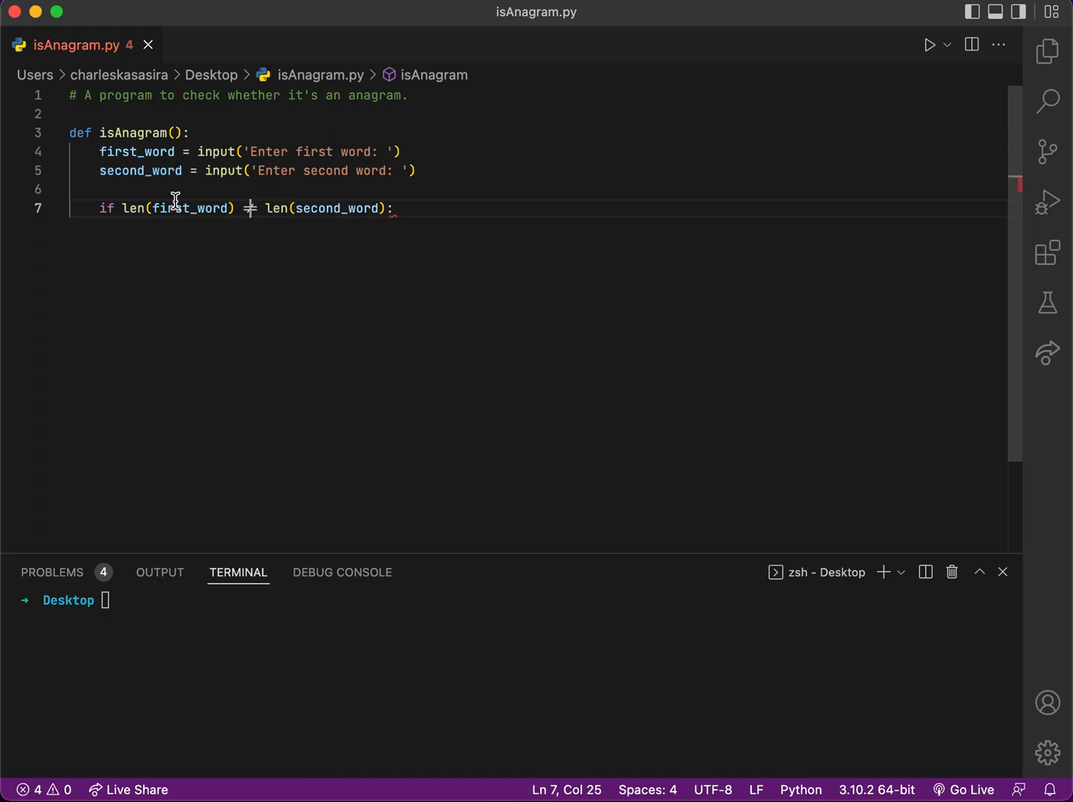
Return the message 'The words are not equal length.' from that check, with the period inside the quote.
click(409, 211)
text(return)
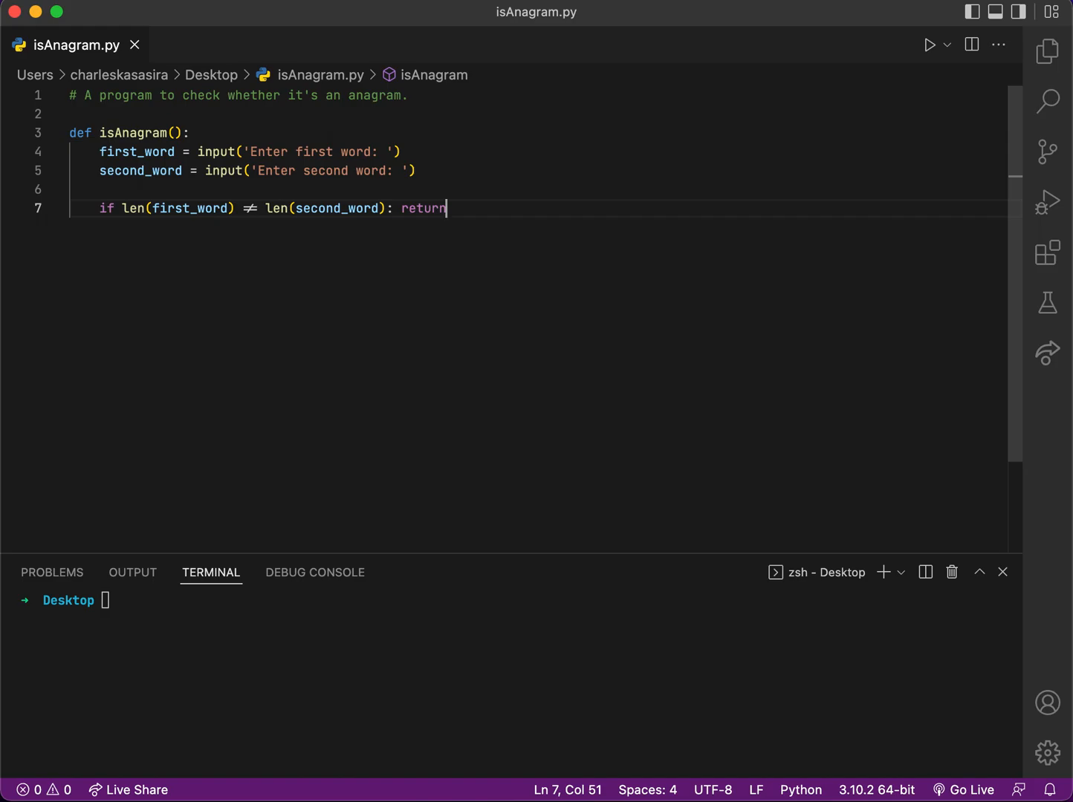
text( 'The)
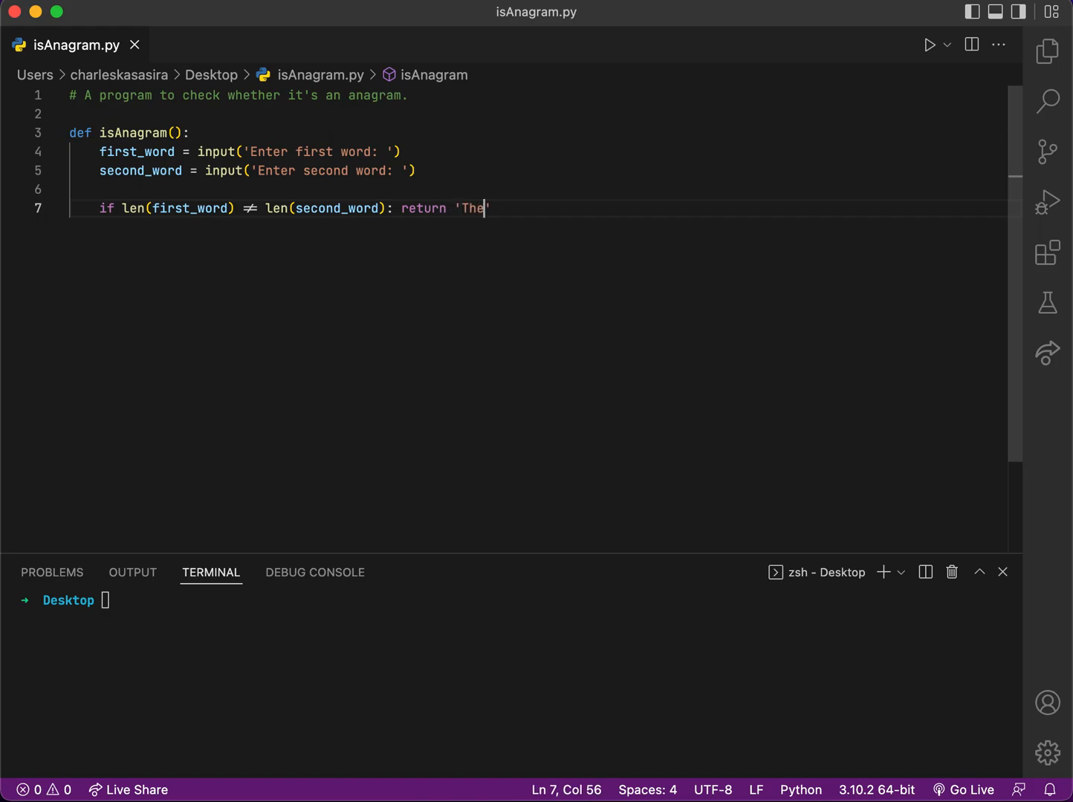
text( words are)
text( no of)
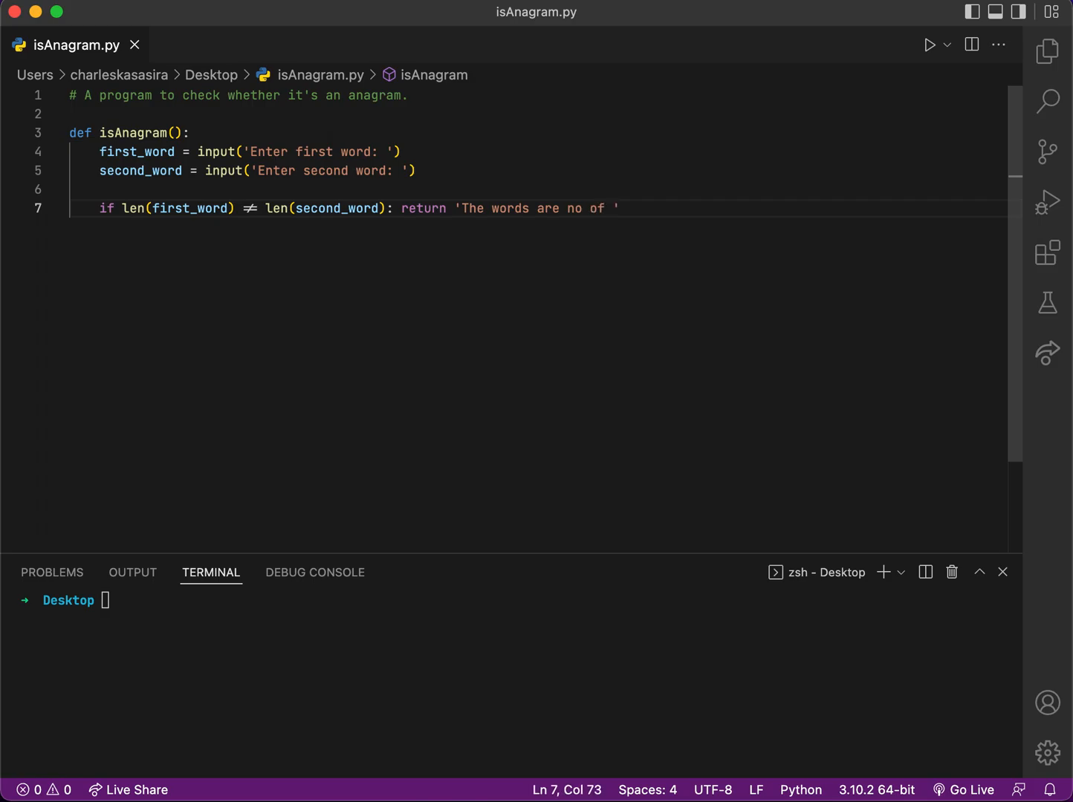
key(BackSpace)
key(BackSpace)
key(BackSpace)
key(BackSpace)
text(t )
text(equll)
key(BackSpace)
key(BackSpace)
text(al l)
text(ength)
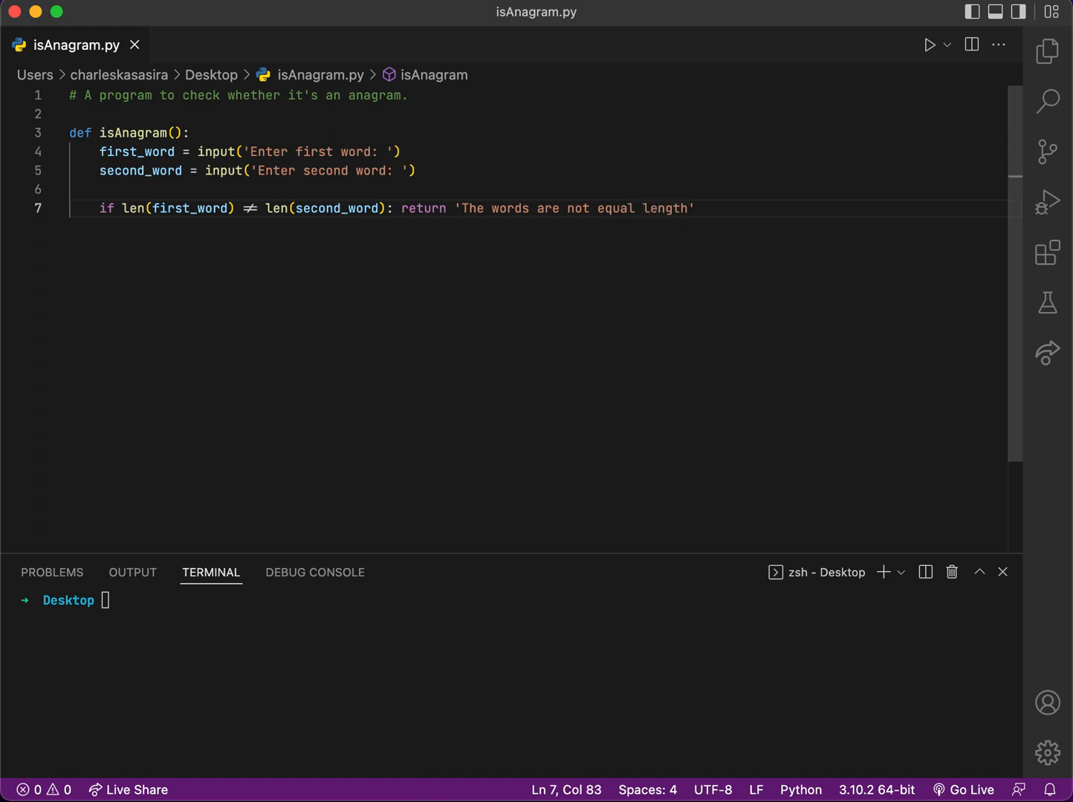
text(')
key(Left)
text(.)
key(Right)
Add the loop header 'for char in first_word:' after the length check.
key(Return)
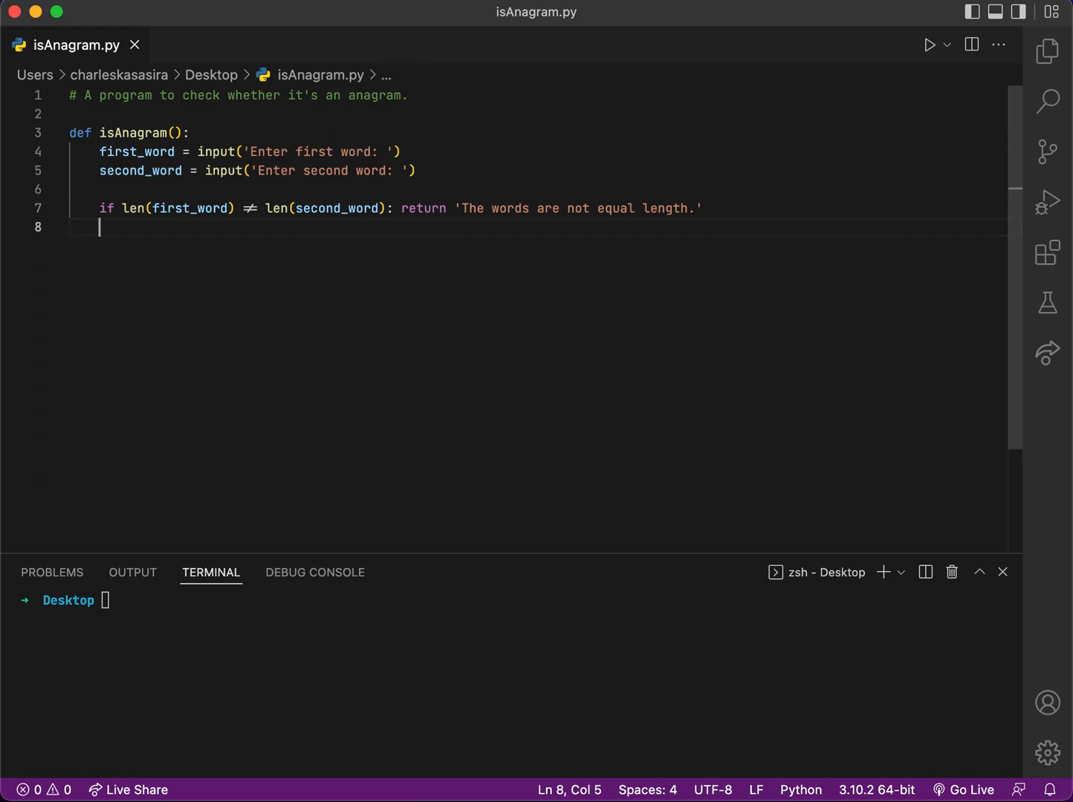
key(Return)
text(for char)
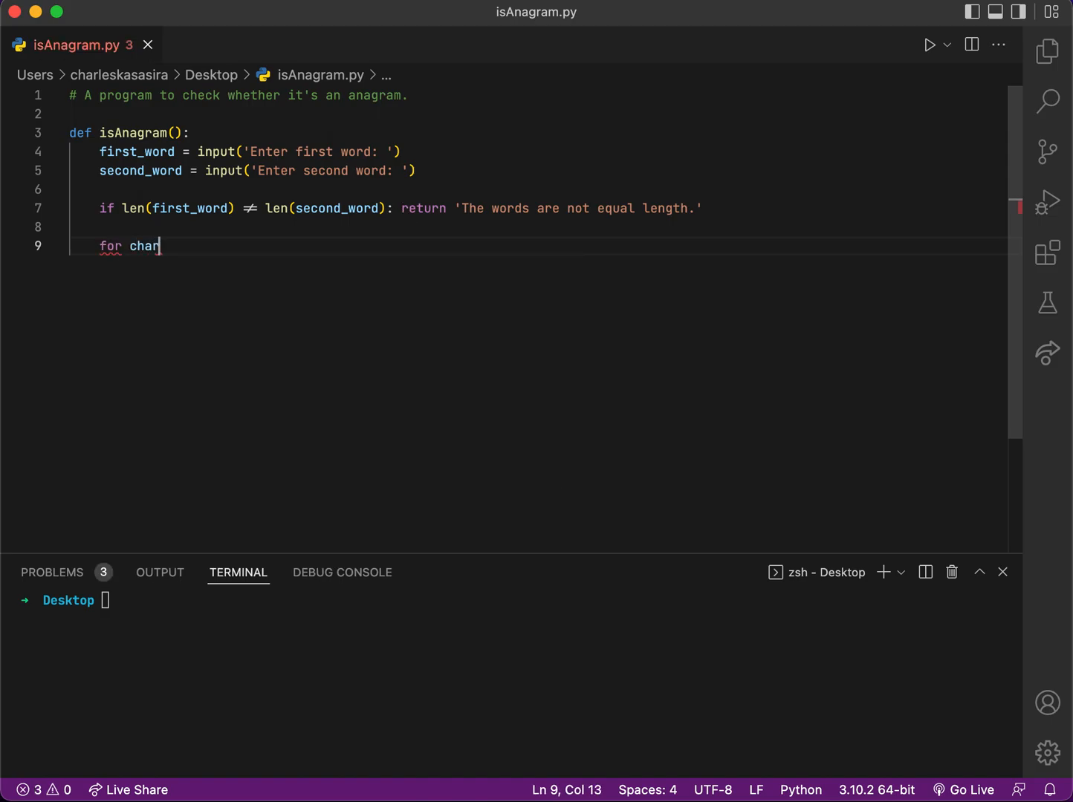
text( in fir)
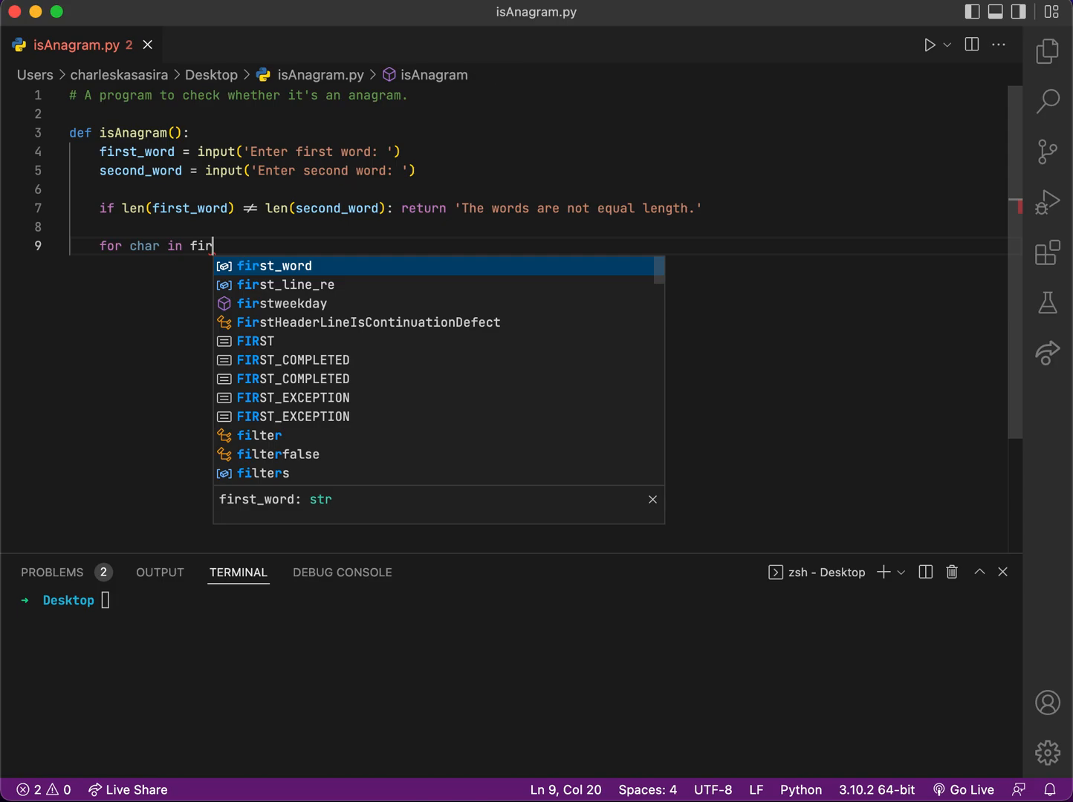
key(Tab)
text(:)
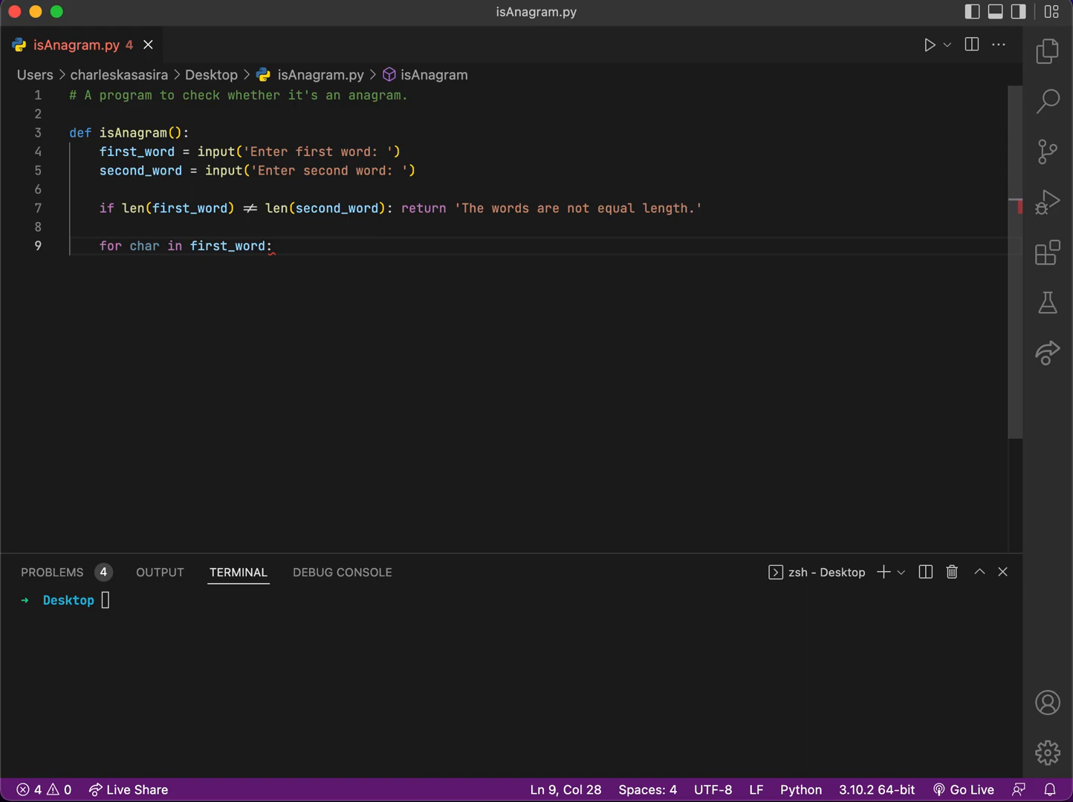
Add the example comment '#silent listen' on line 3, then return to the for loop body.
click(447, 98)
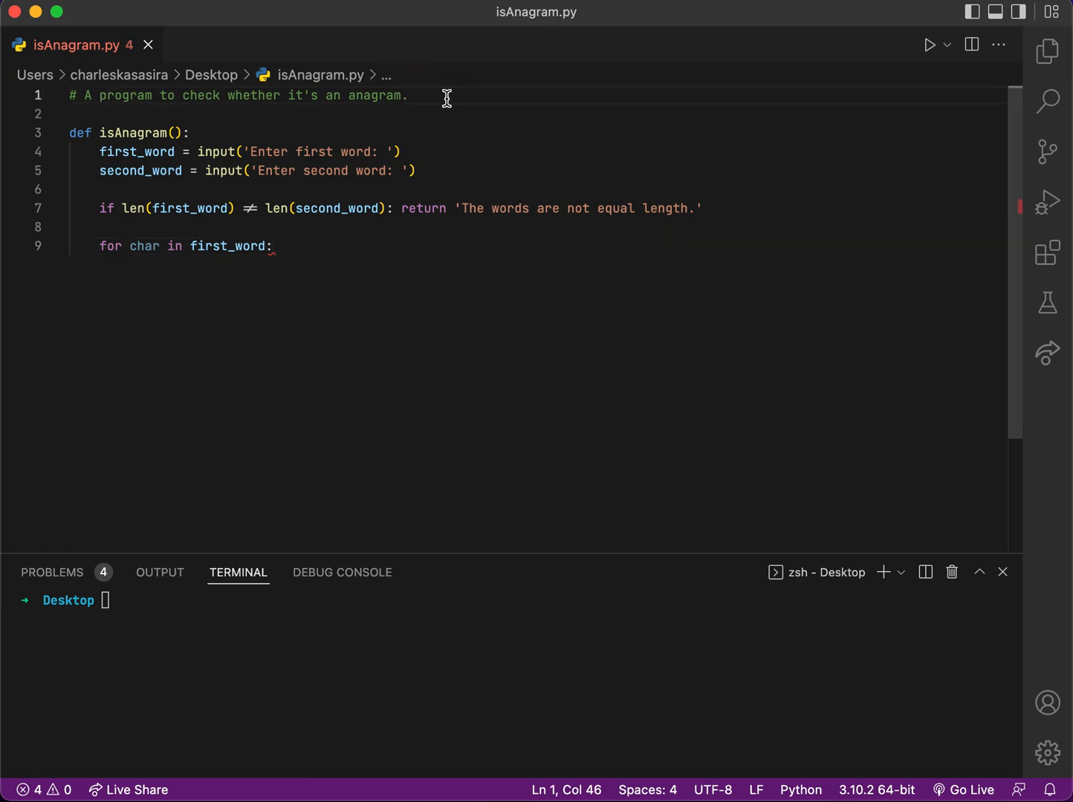
key(Return)
key(Return)
text(#)
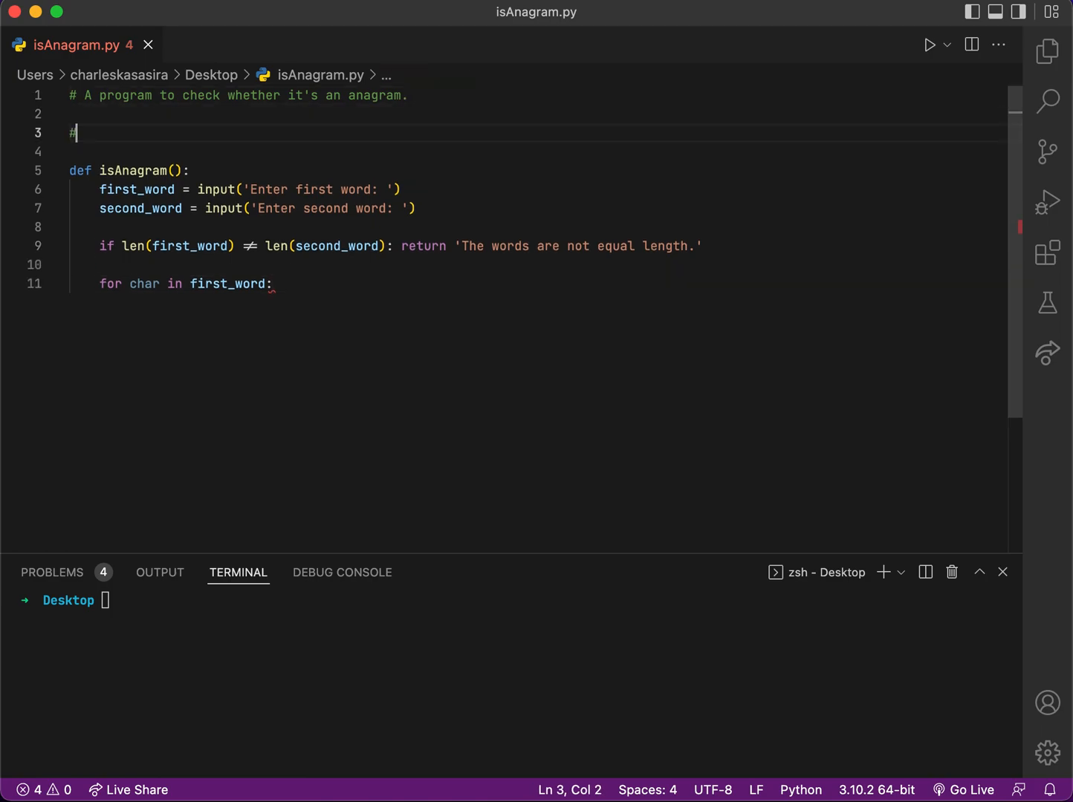
text(slie)
key(BackSpace)
key(BackSpace)
key(BackSpace)
text(ilent )
text(lis)
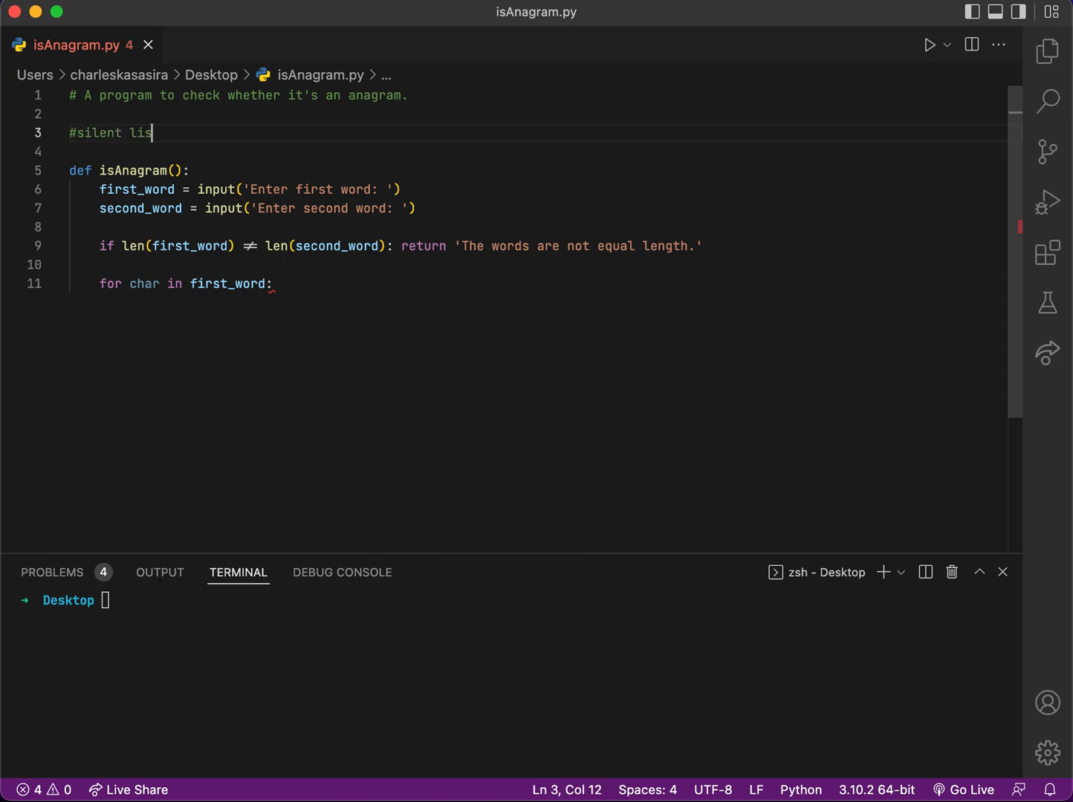
text(ten)
click(321, 289)
Inside the loop return False if char not in second_word, and return True after the loop.
key(Return)
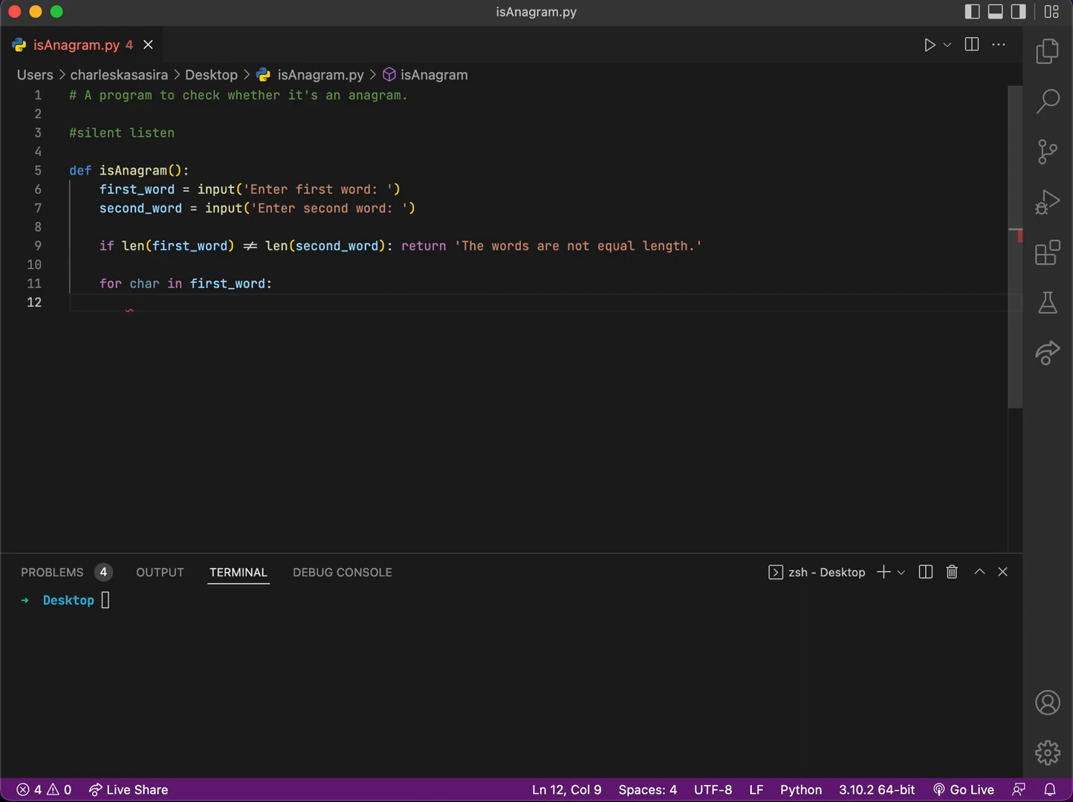
text(if char )
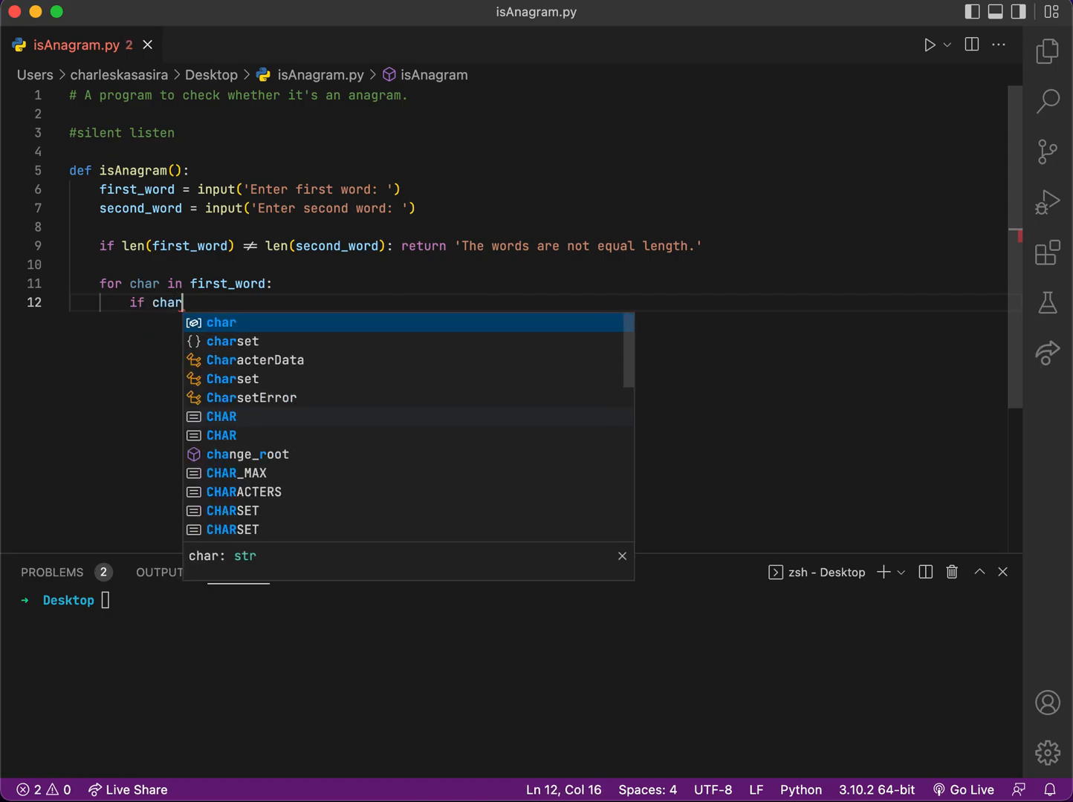
text(i)
key(BackSpace)
text(no)
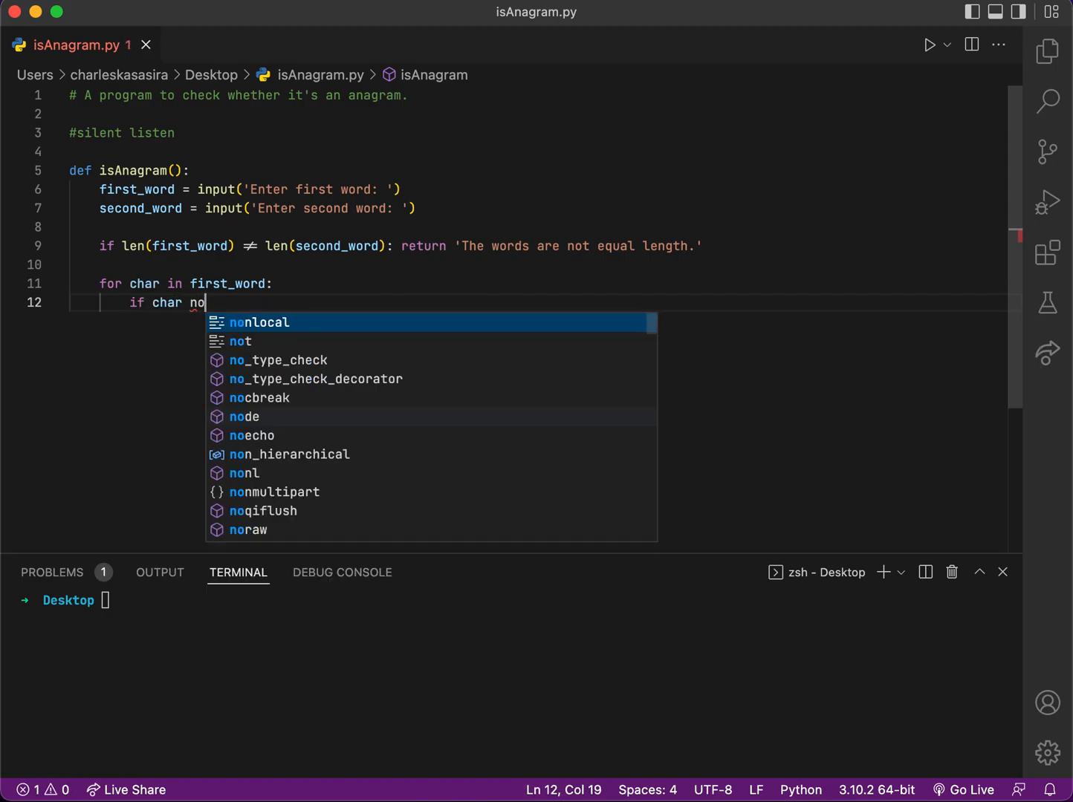
text(t in se)
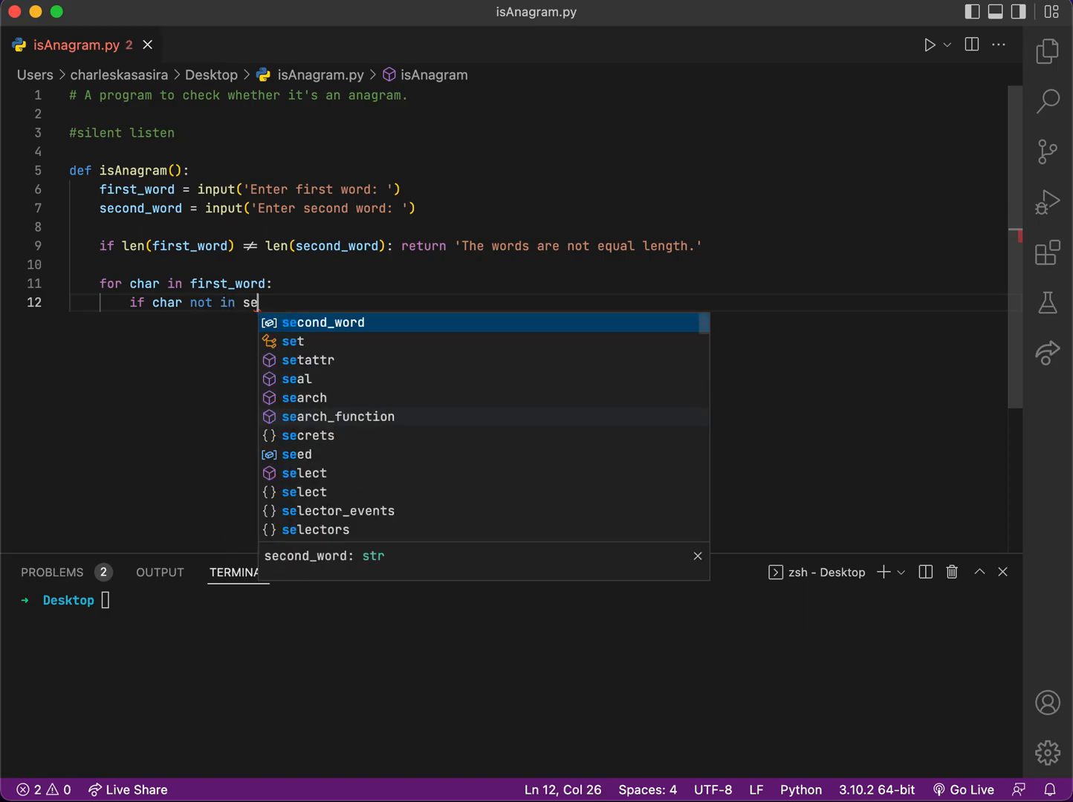
text(con)
key(Tab)
text(:)
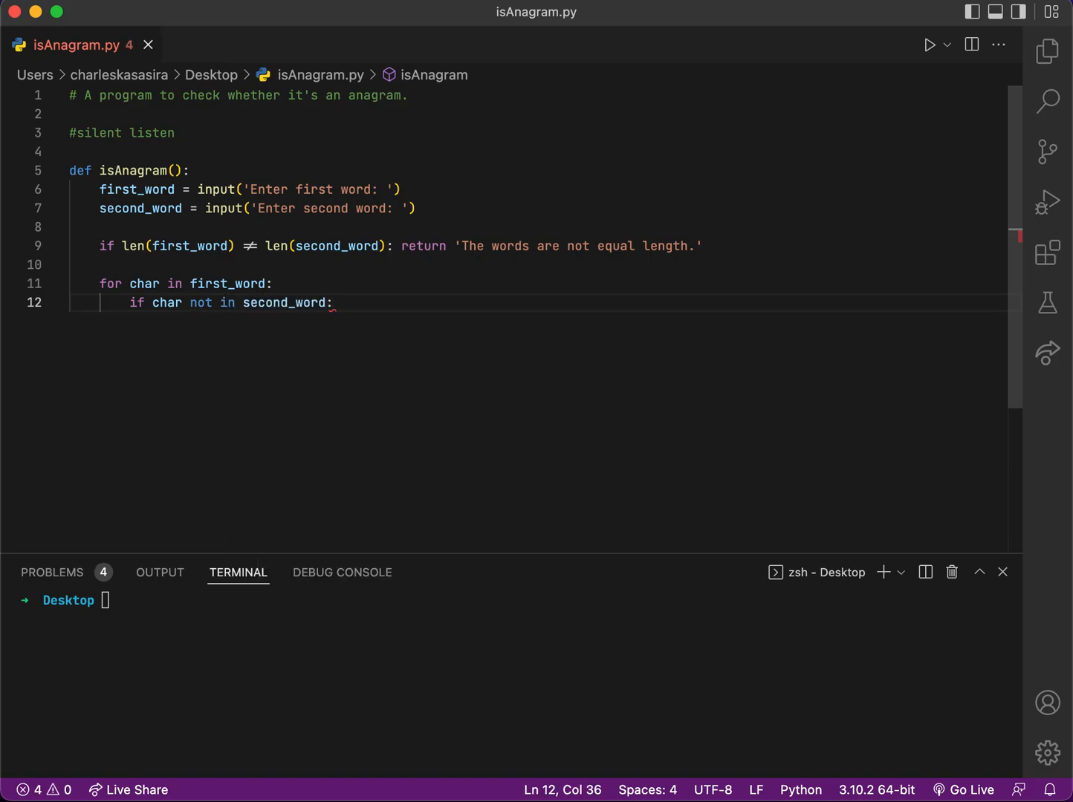
key(Return)
text(re)
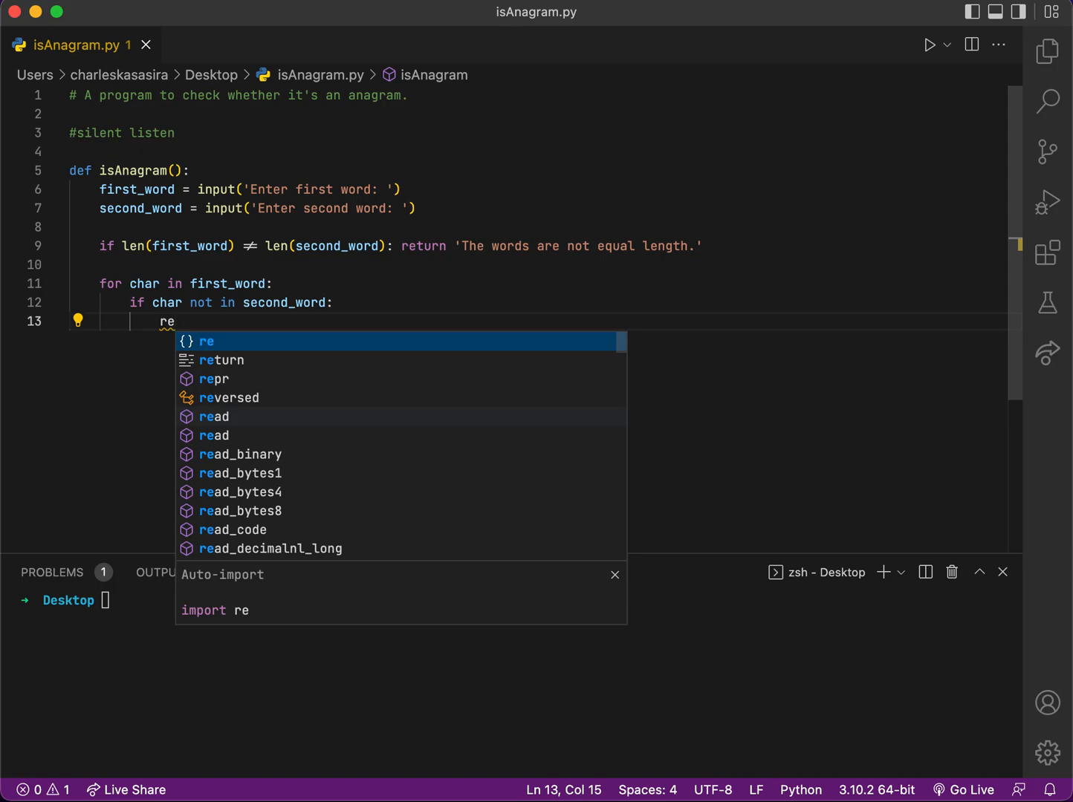
text(turn Fa)
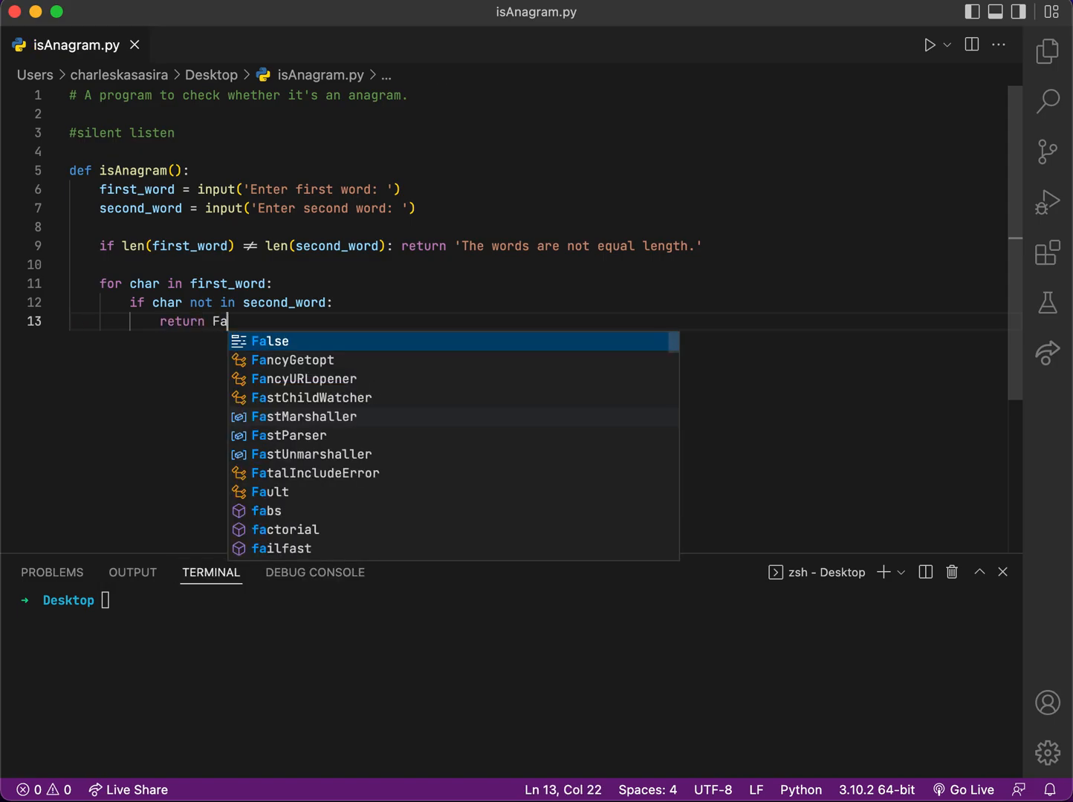
key(Tab)
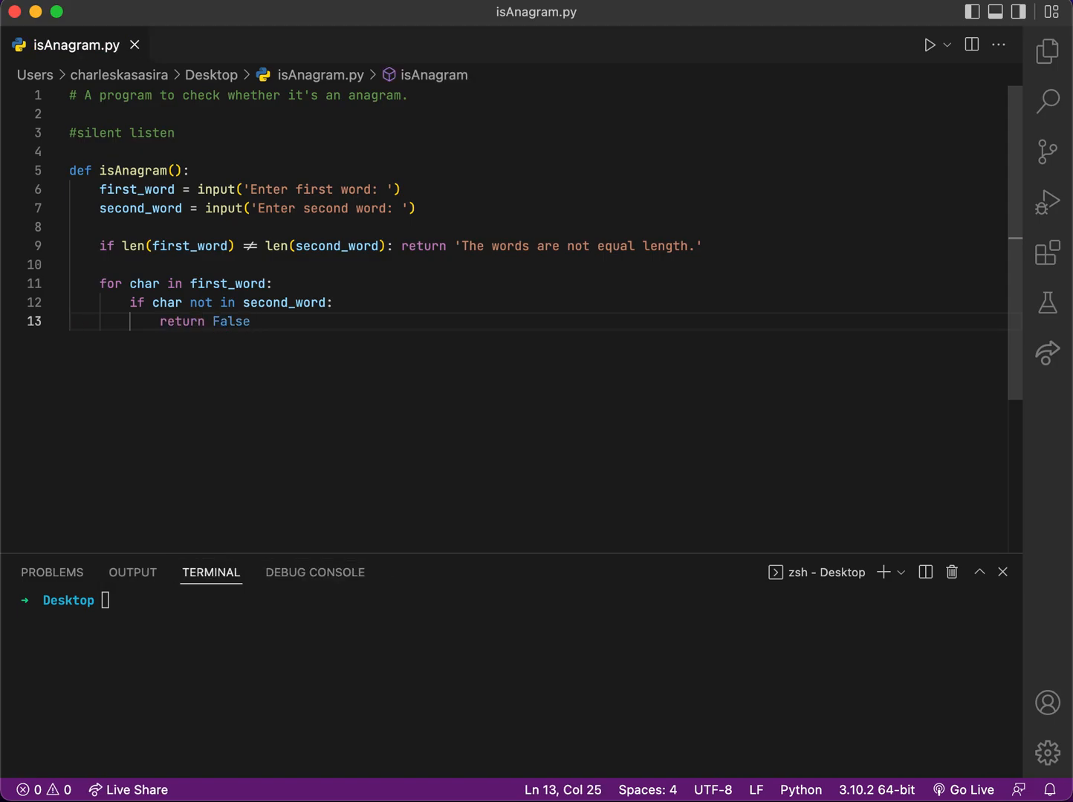
key(Return)
key(BackSpace)
key(BackSpace)
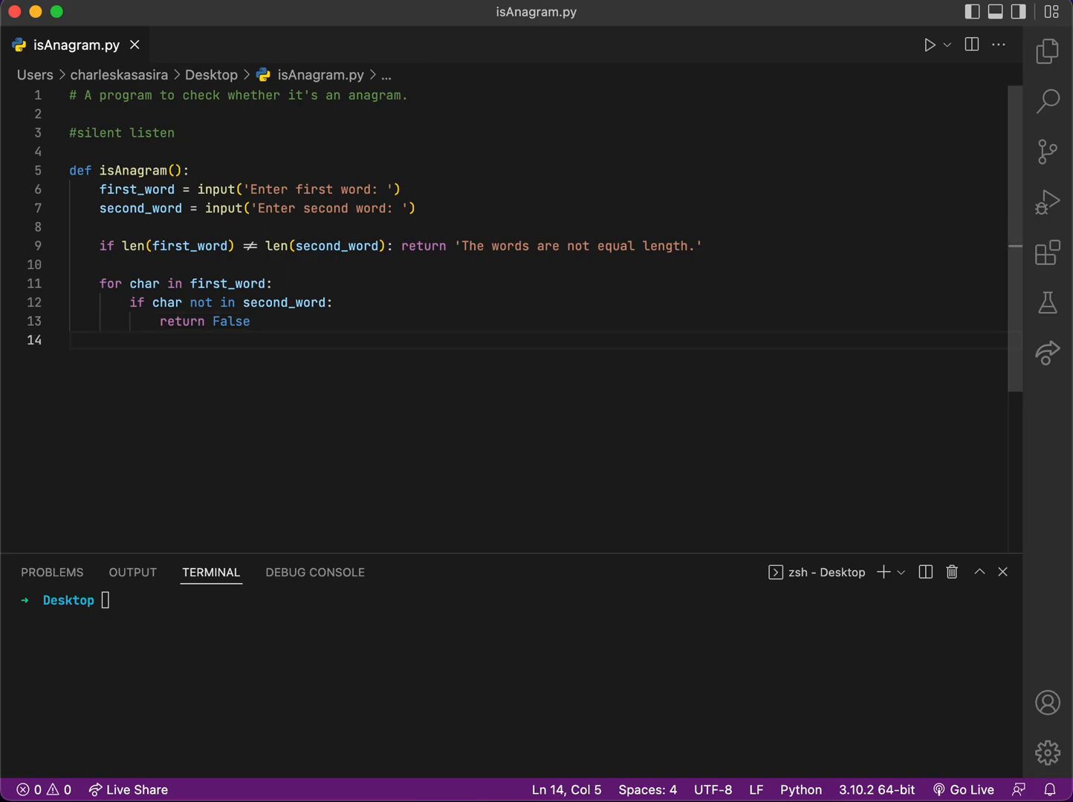
text(re)
key(Up)
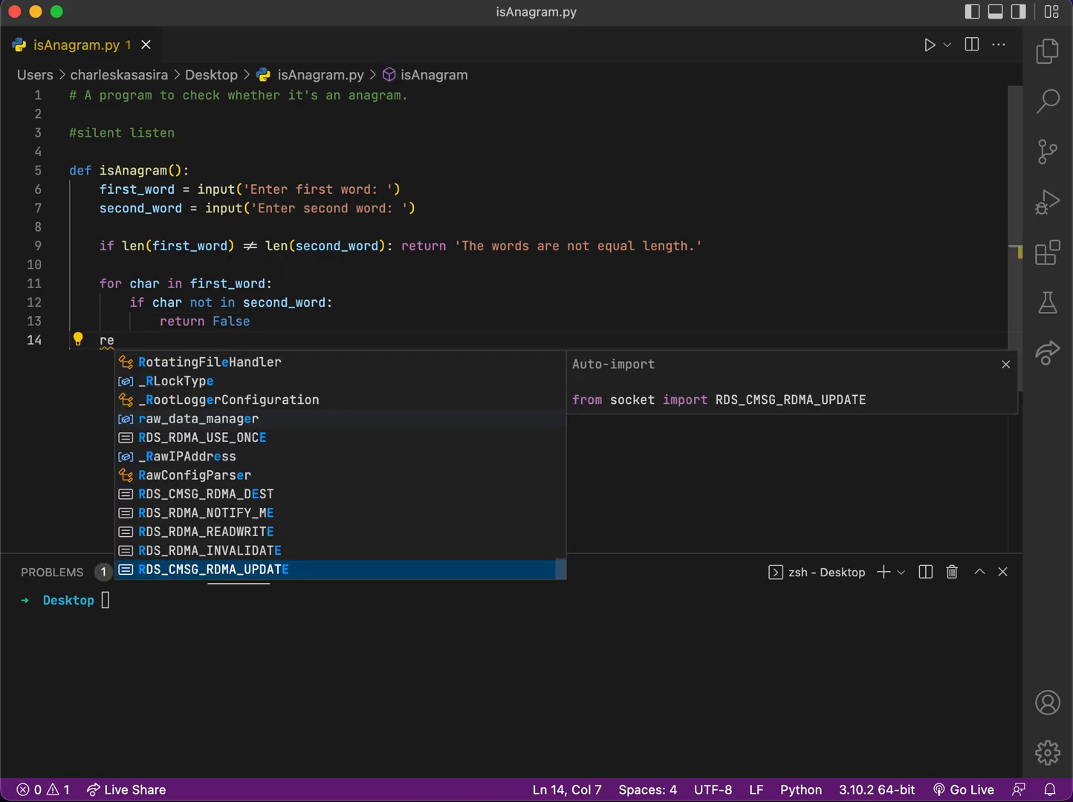
text(turn )
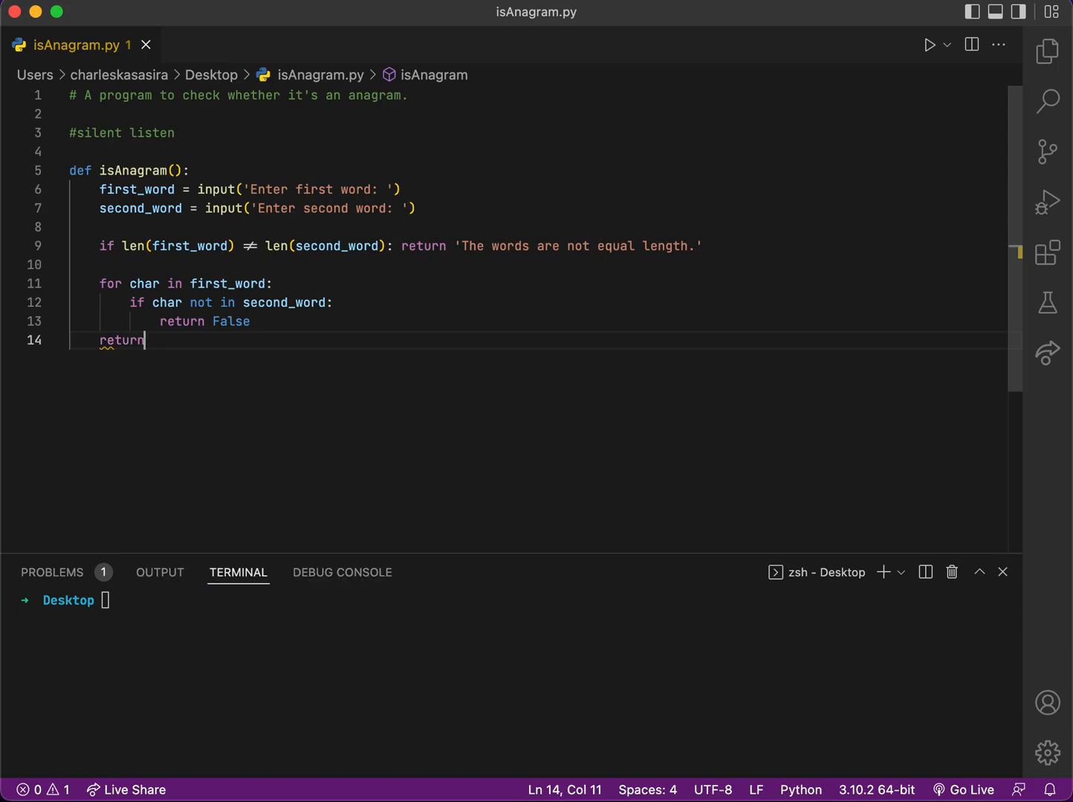
text(True)
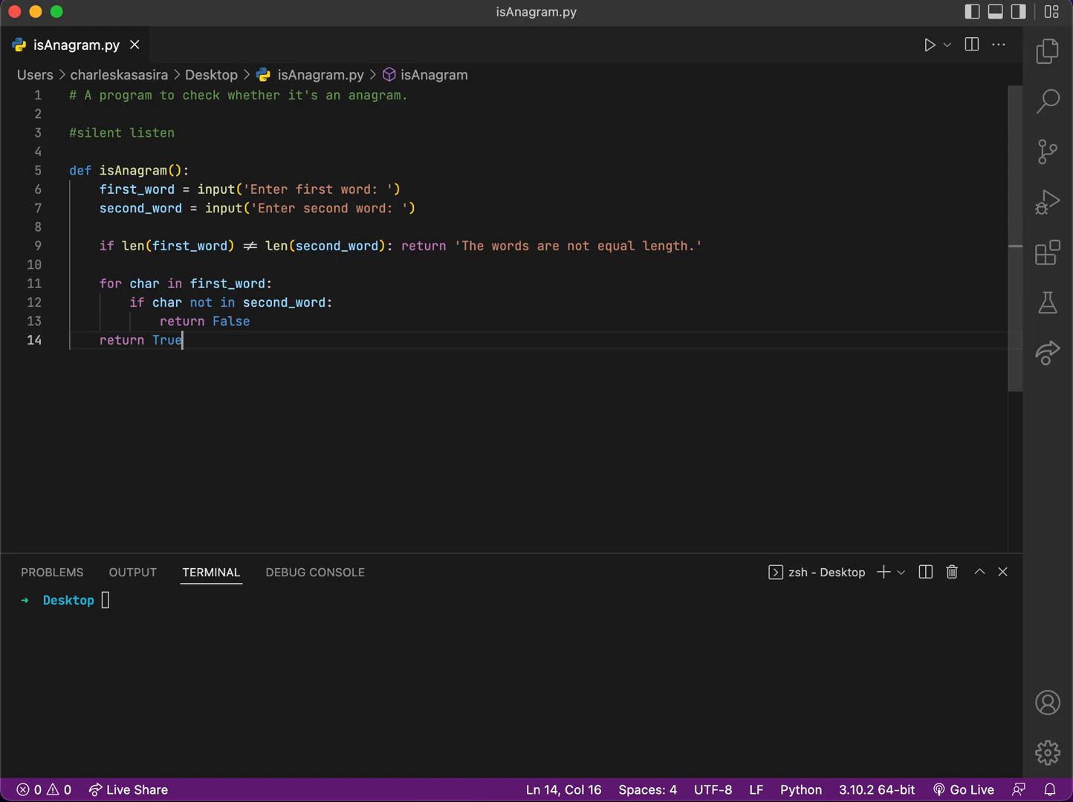
Below the function set i = 'yes' and start the loop while i == 'yes':.
key(Return)
key(Return)
key(BackSpace)
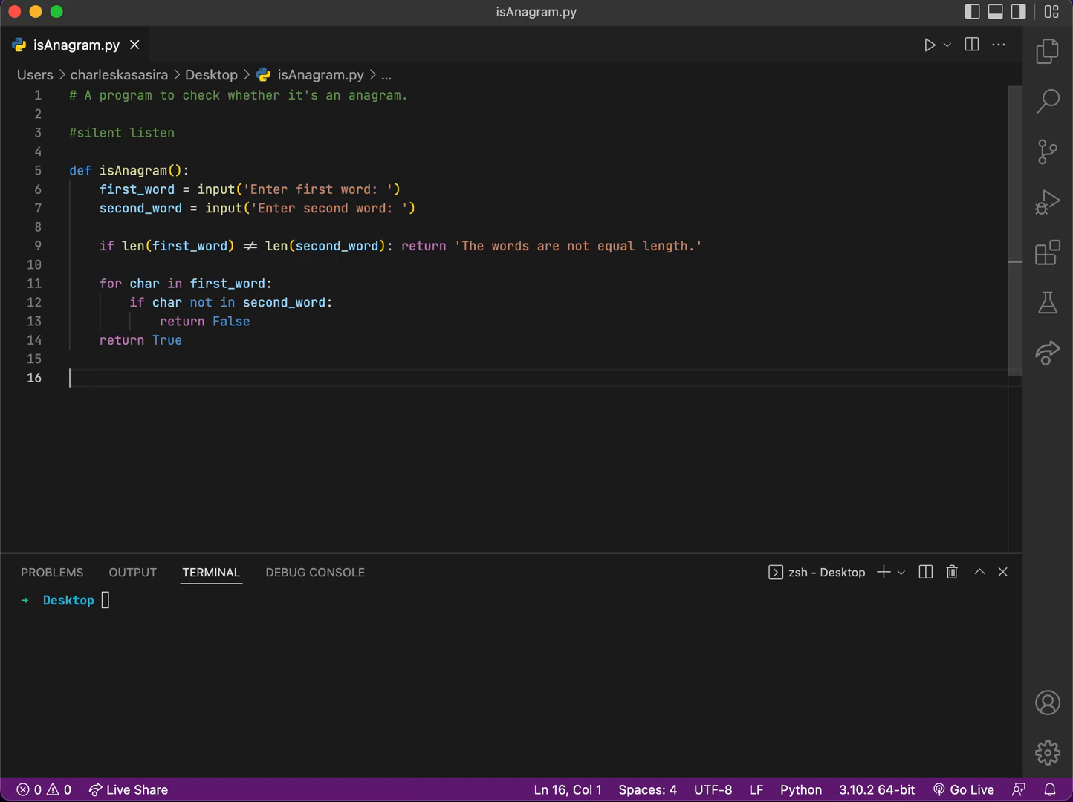
text(cont)
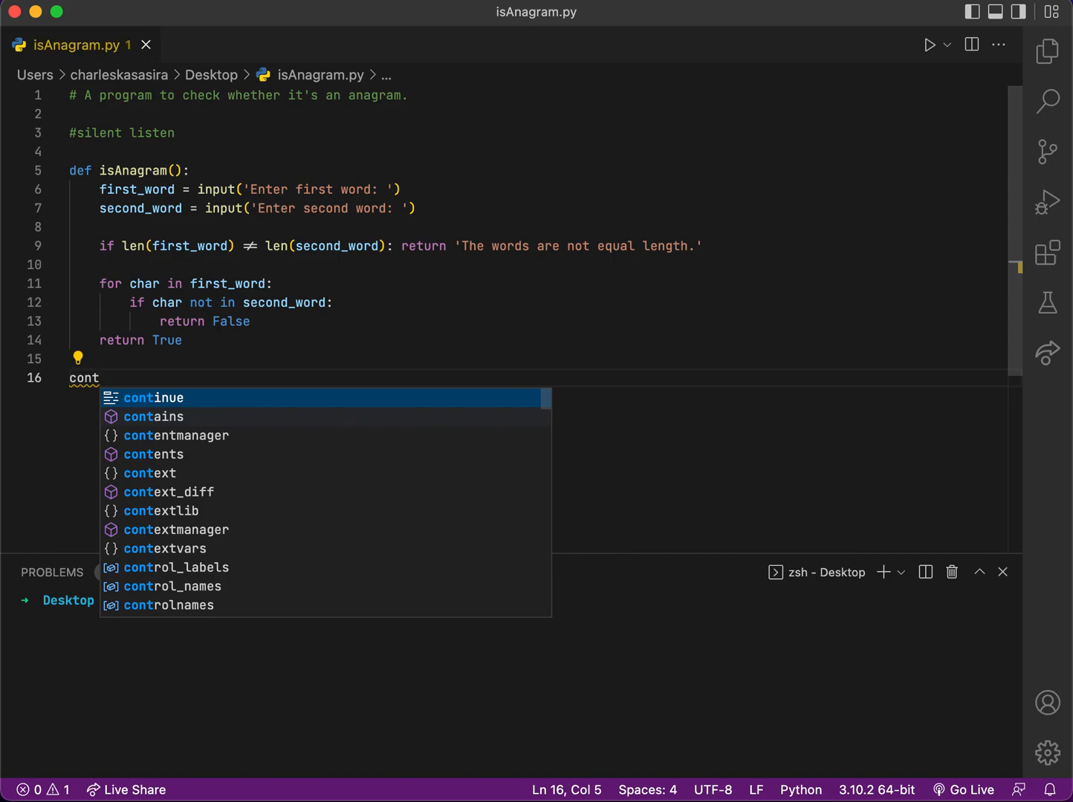
key(BackSpace)
key(BackSpace)
key(BackSpace)
key(BackSpace)
text(i)
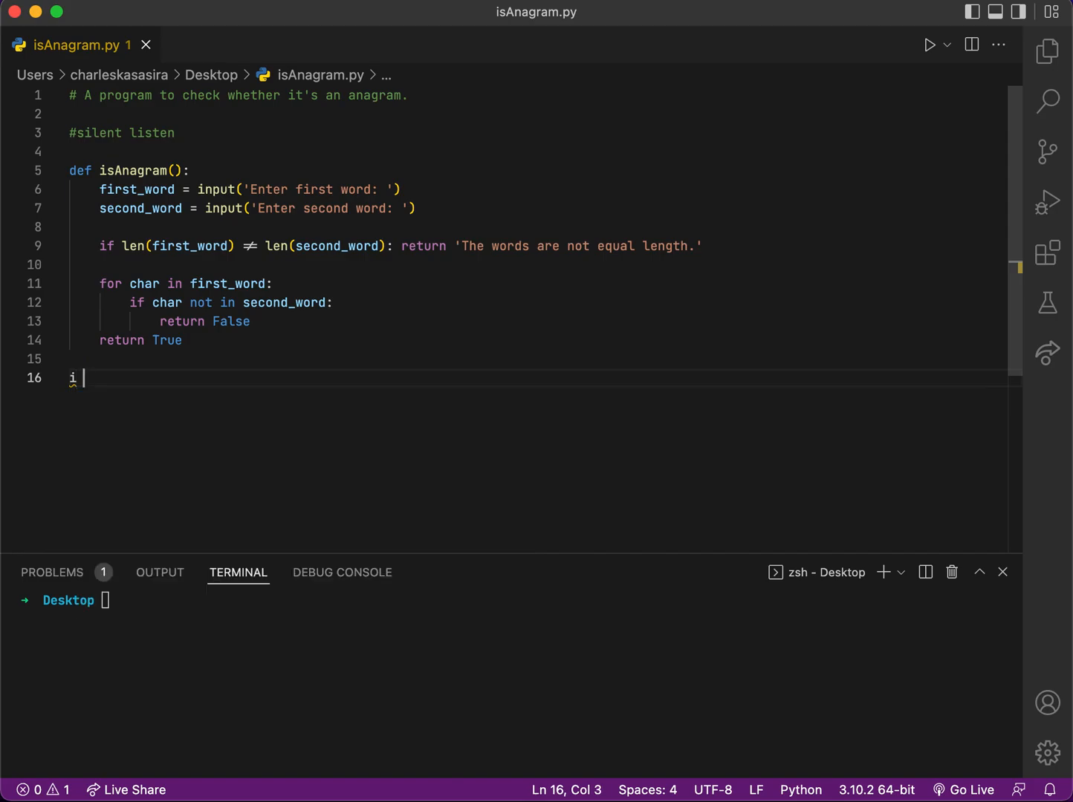
text( = 'yes)
text(')
key(Return)
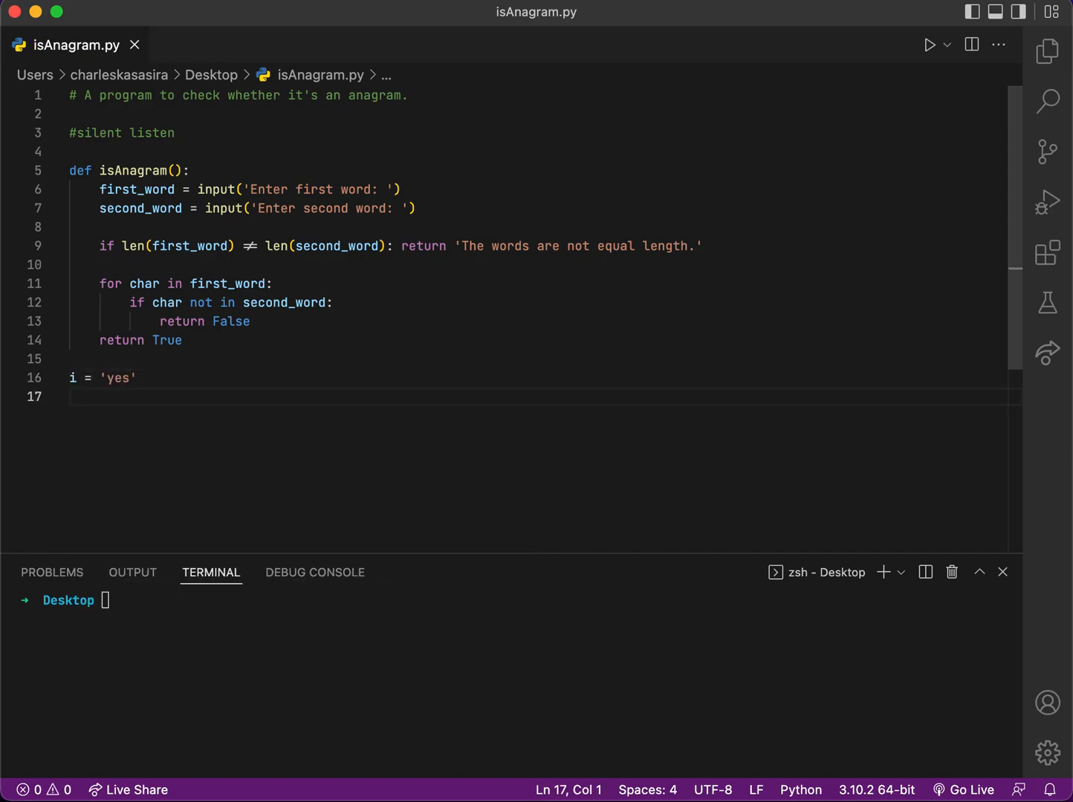
text(while i i)
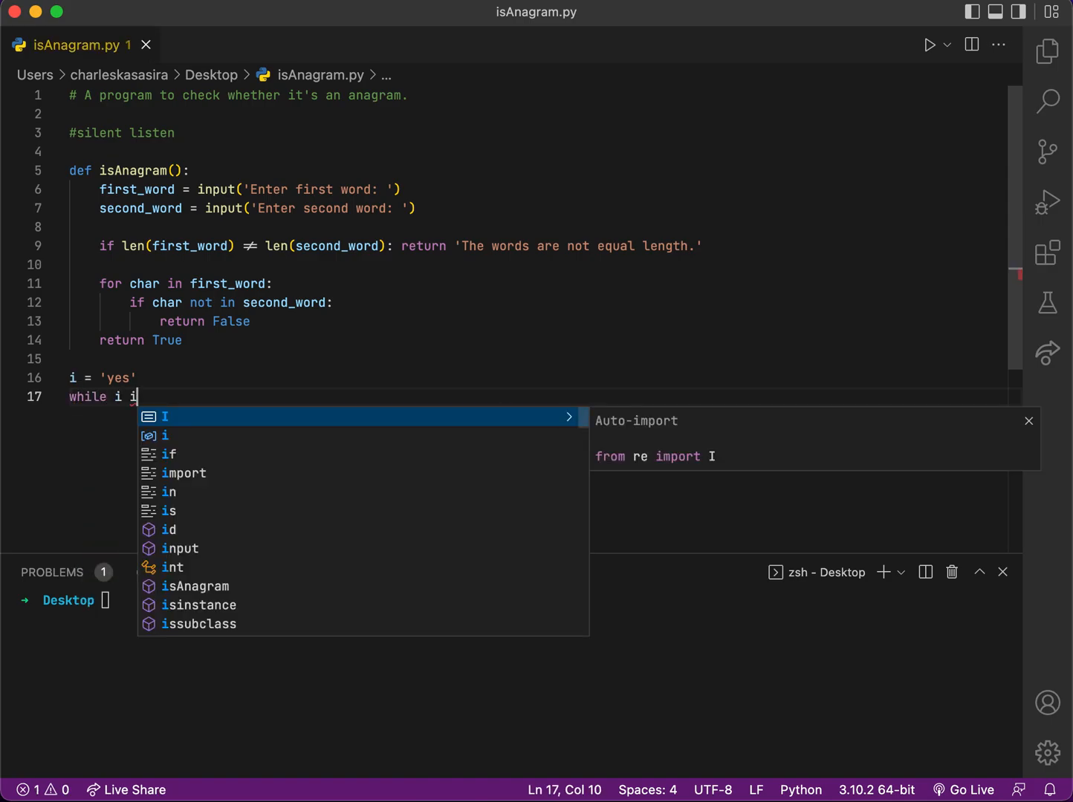
text(===)
key(BackSpace)
key(BackSpace)
key(BackSpace)
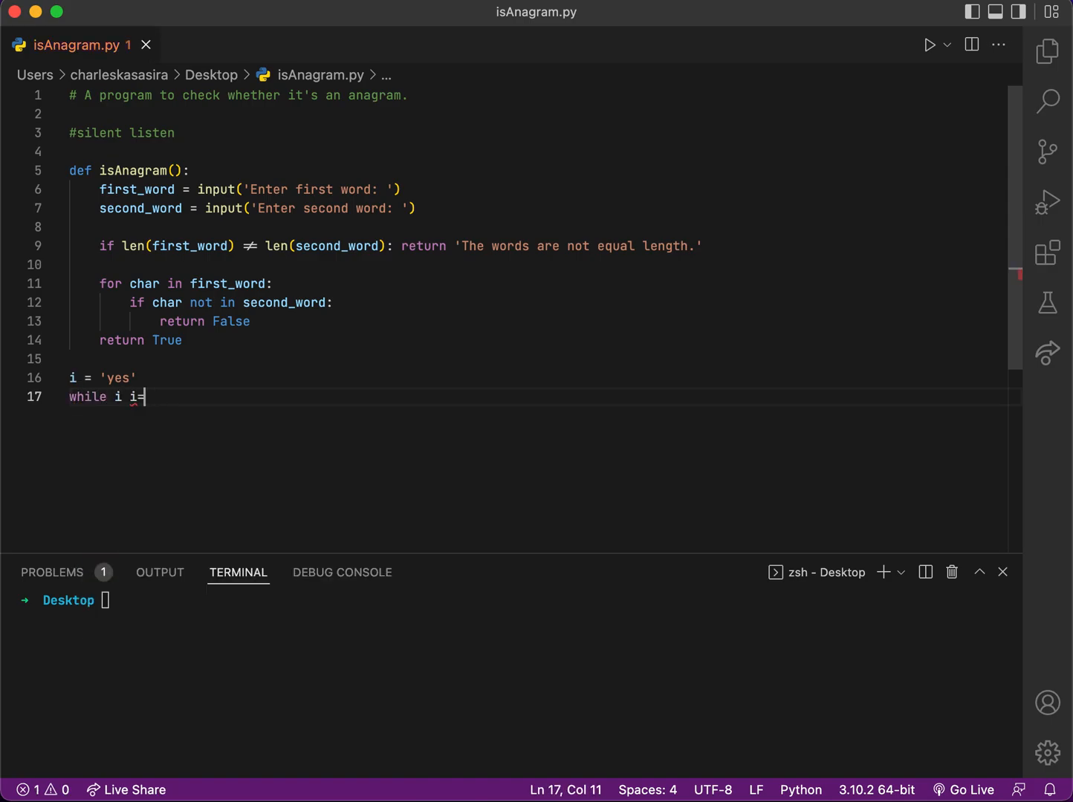
key(BackSpace)
key(BackSpace)
text(===)
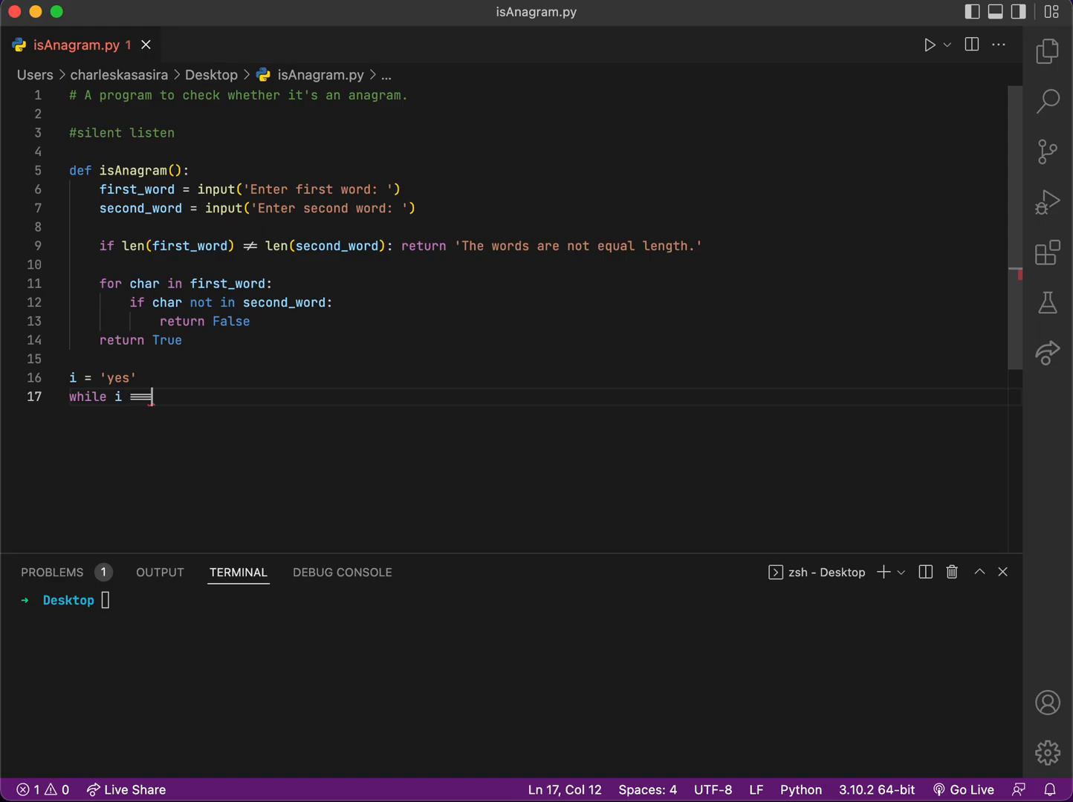
key(BackSpace)
key(BackSpace)
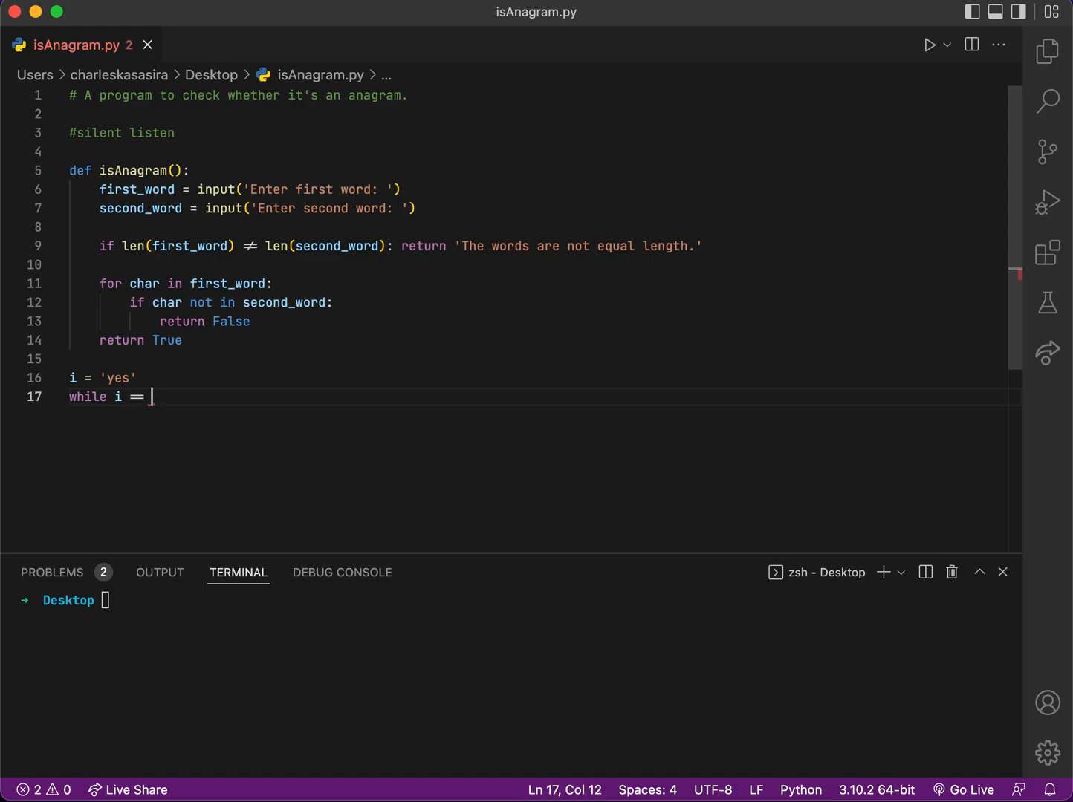
text('yes)
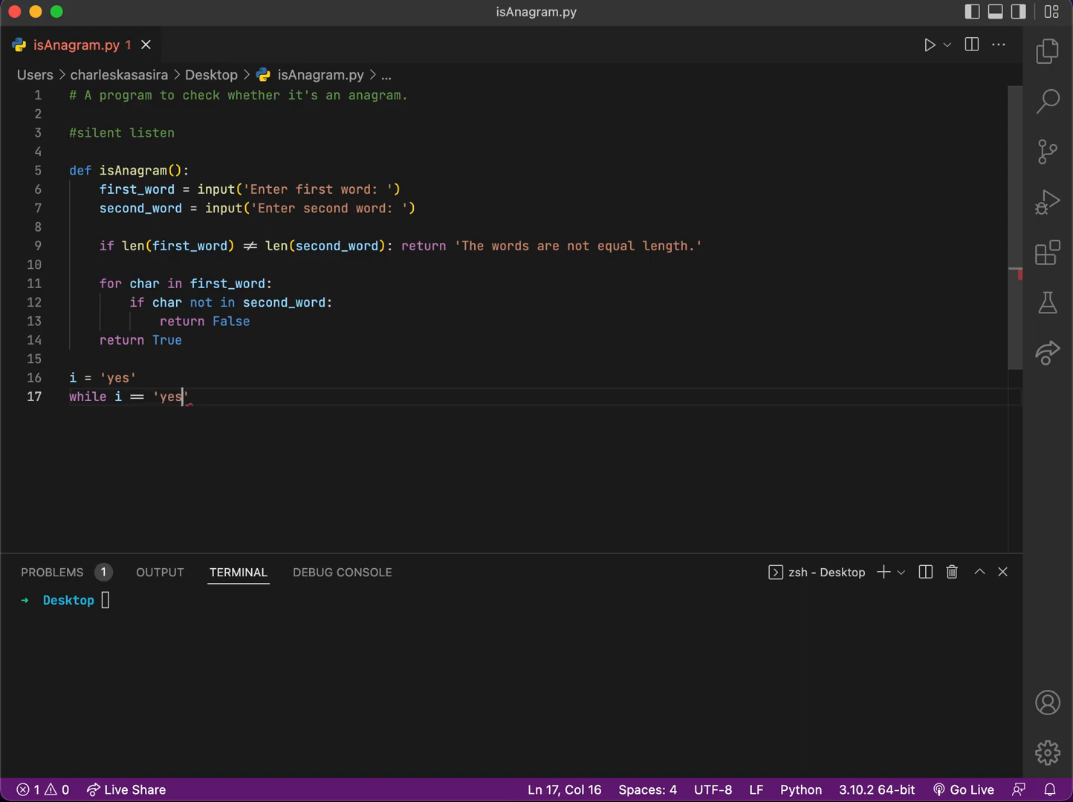
text(':)
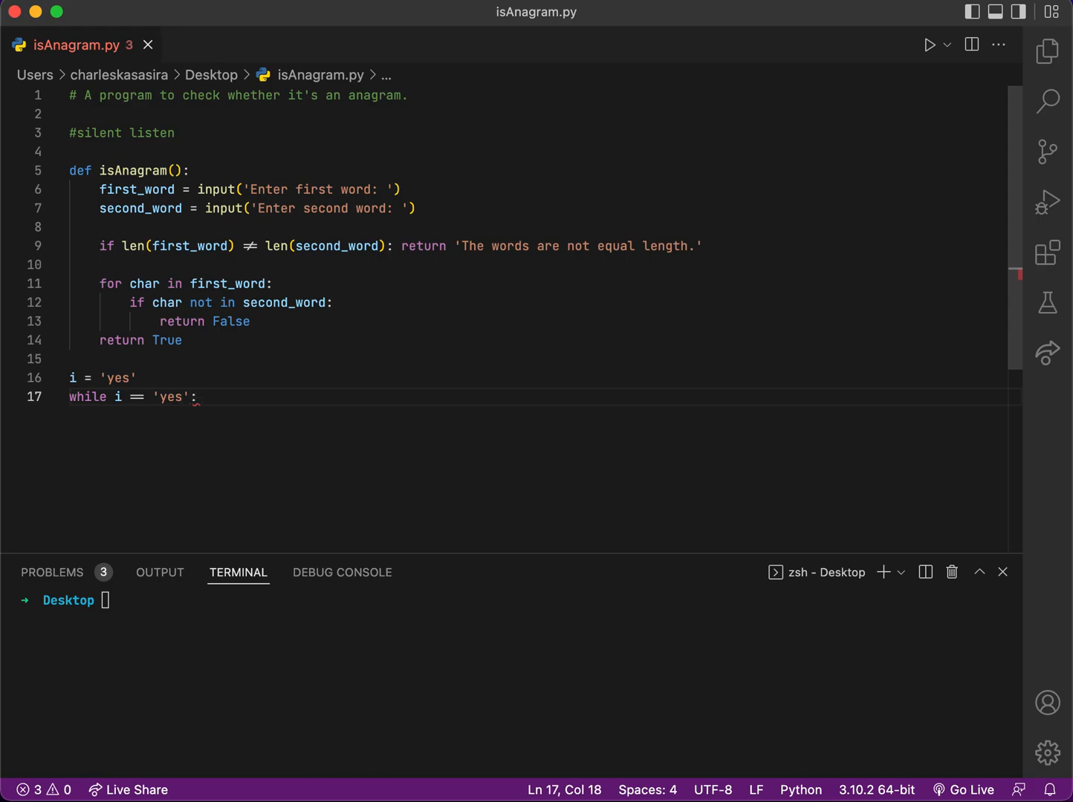
In the loop body call isAnagram() and reassign i from input('Do you want to continue (yes/no) :').
key(Return)
text(is)
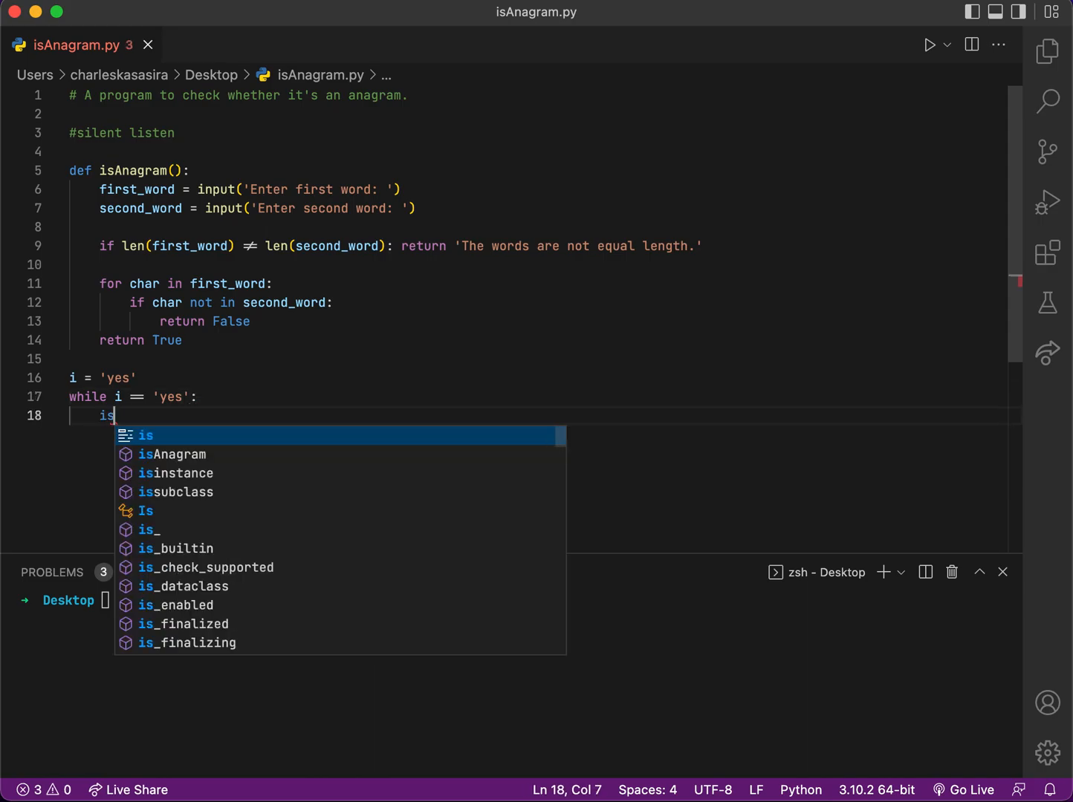
key(Down)
key(Return)
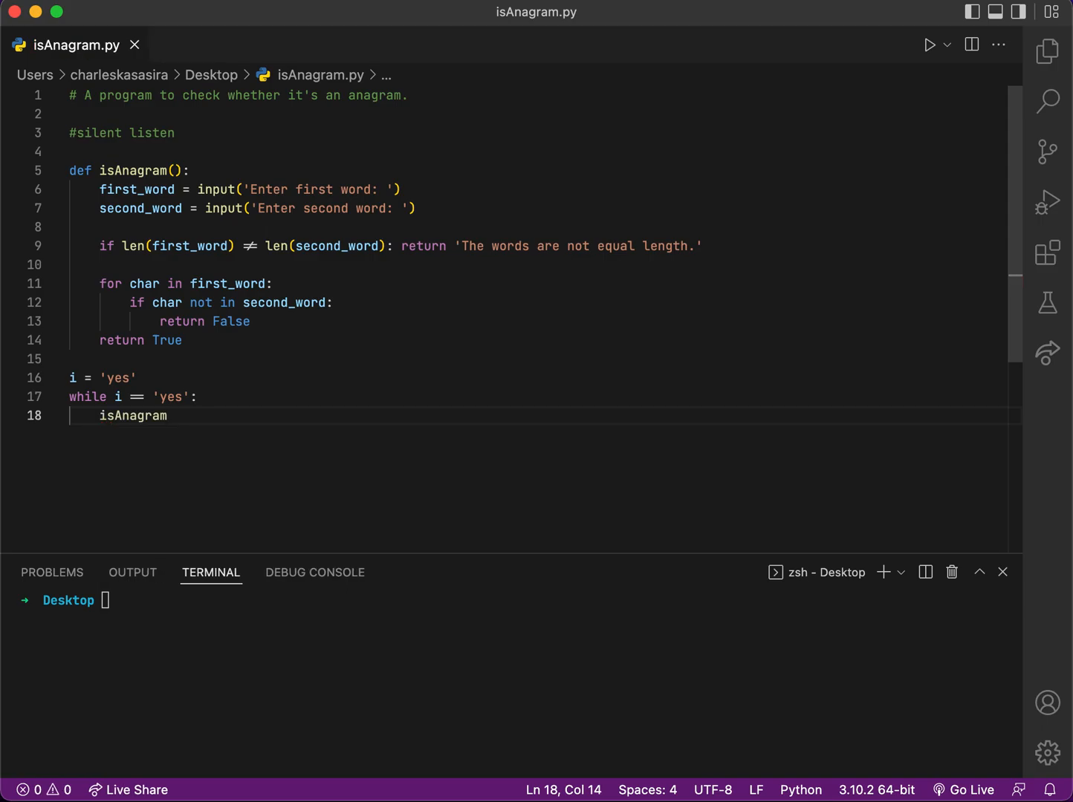
text(())
key(Return)
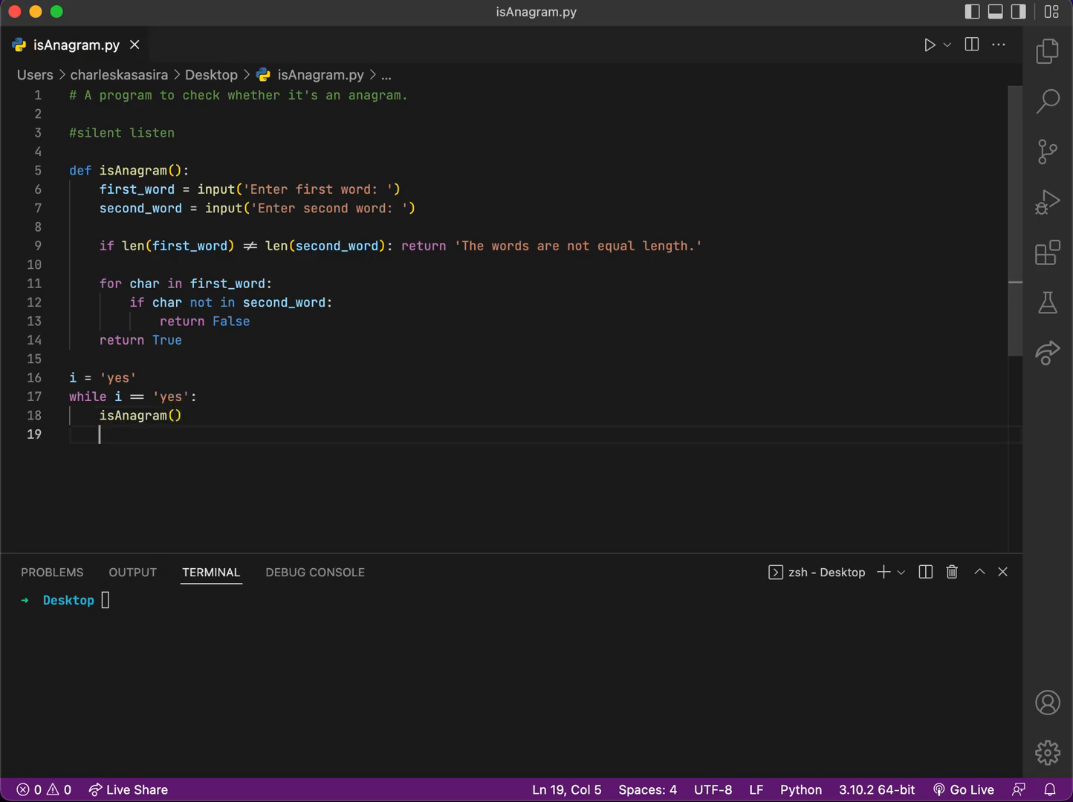
text(i = inp)
key(Return)
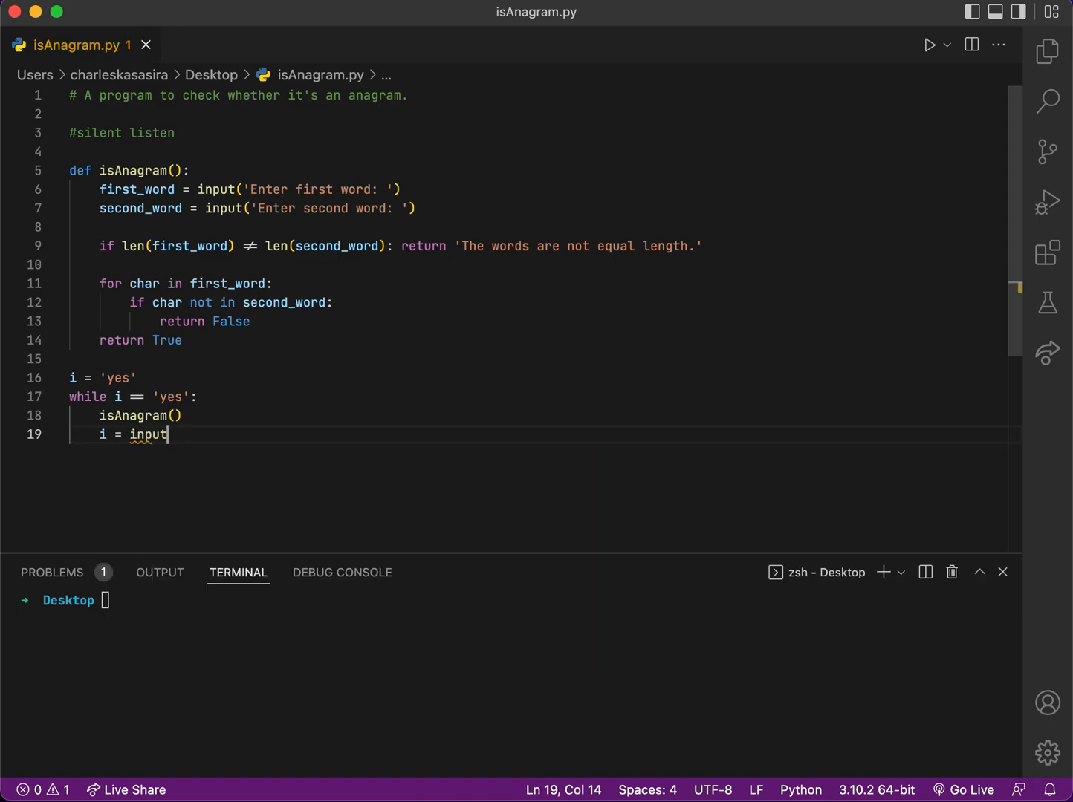
text((')
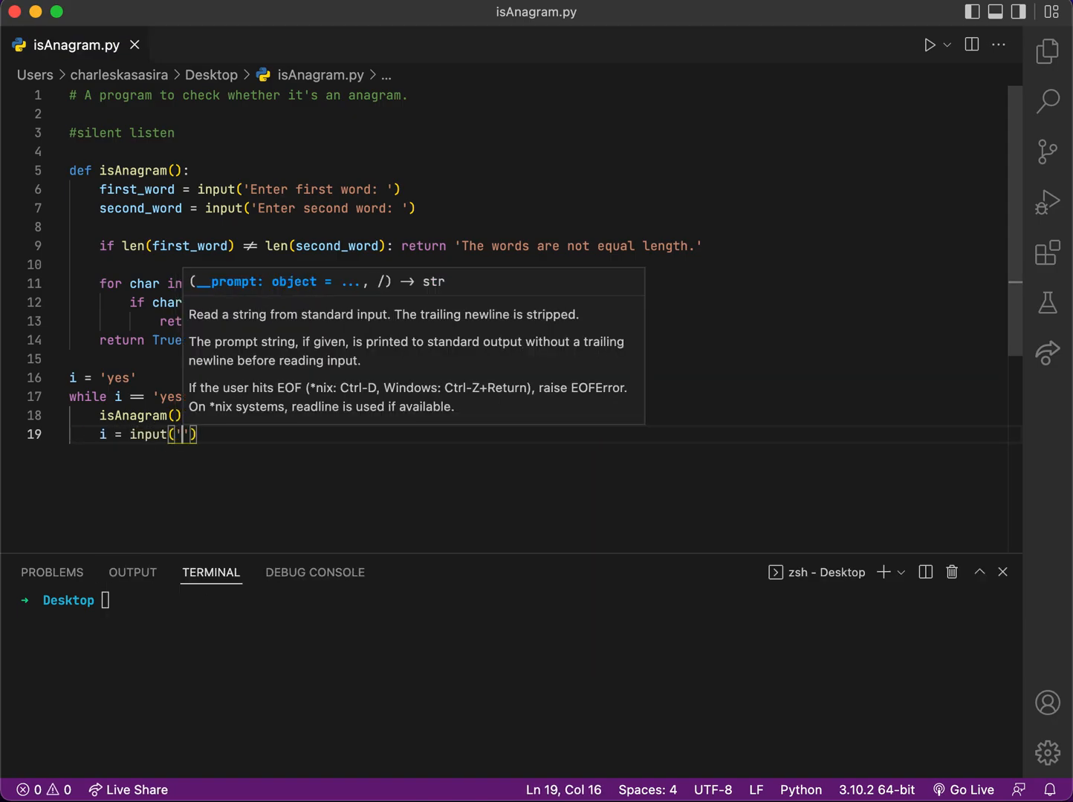
text(Do you )
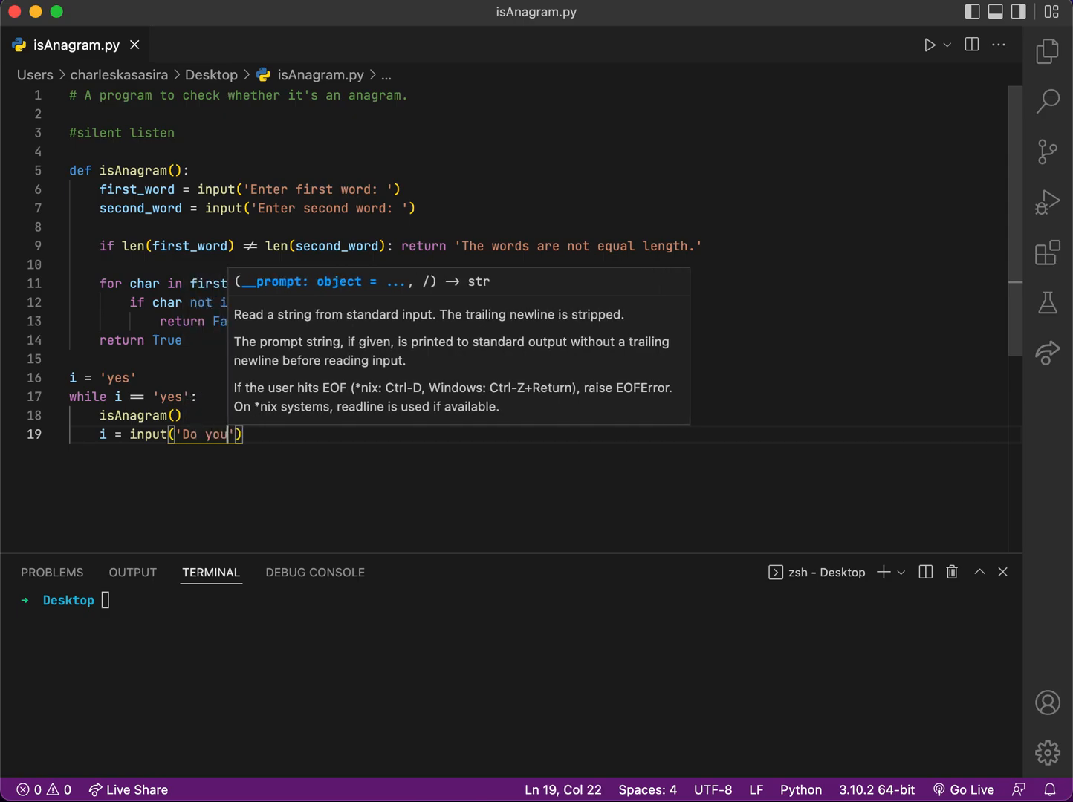
text(want to c)
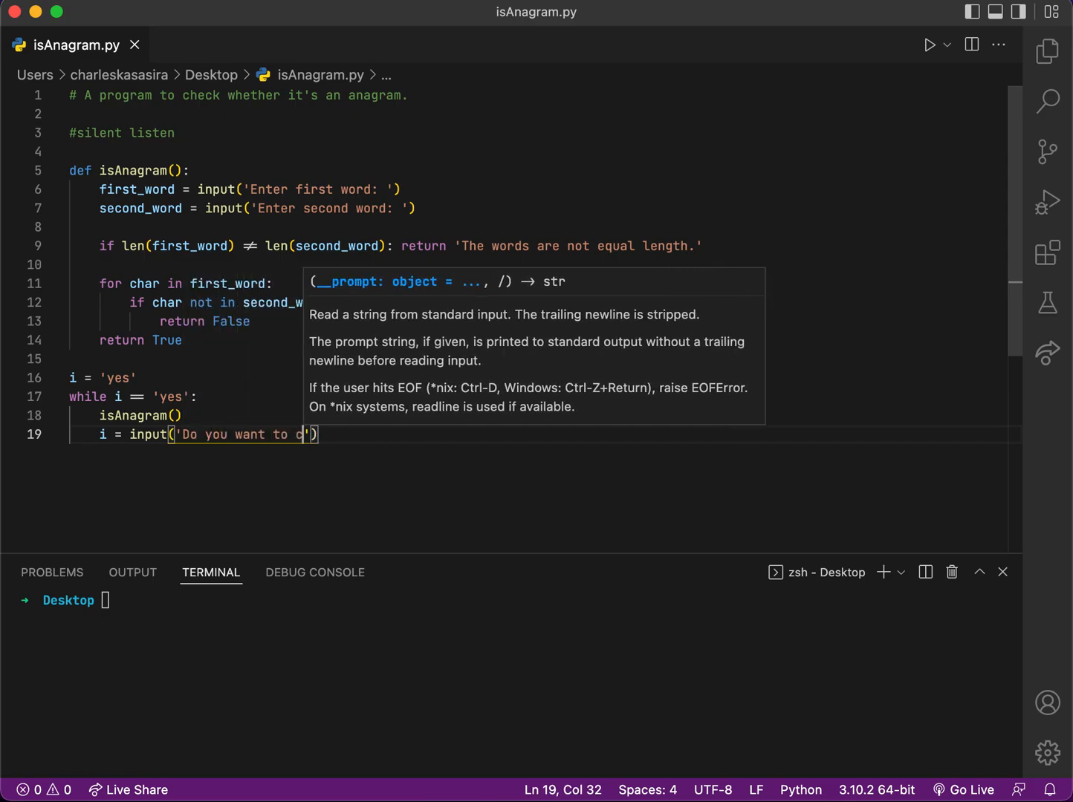
text(ontinu)
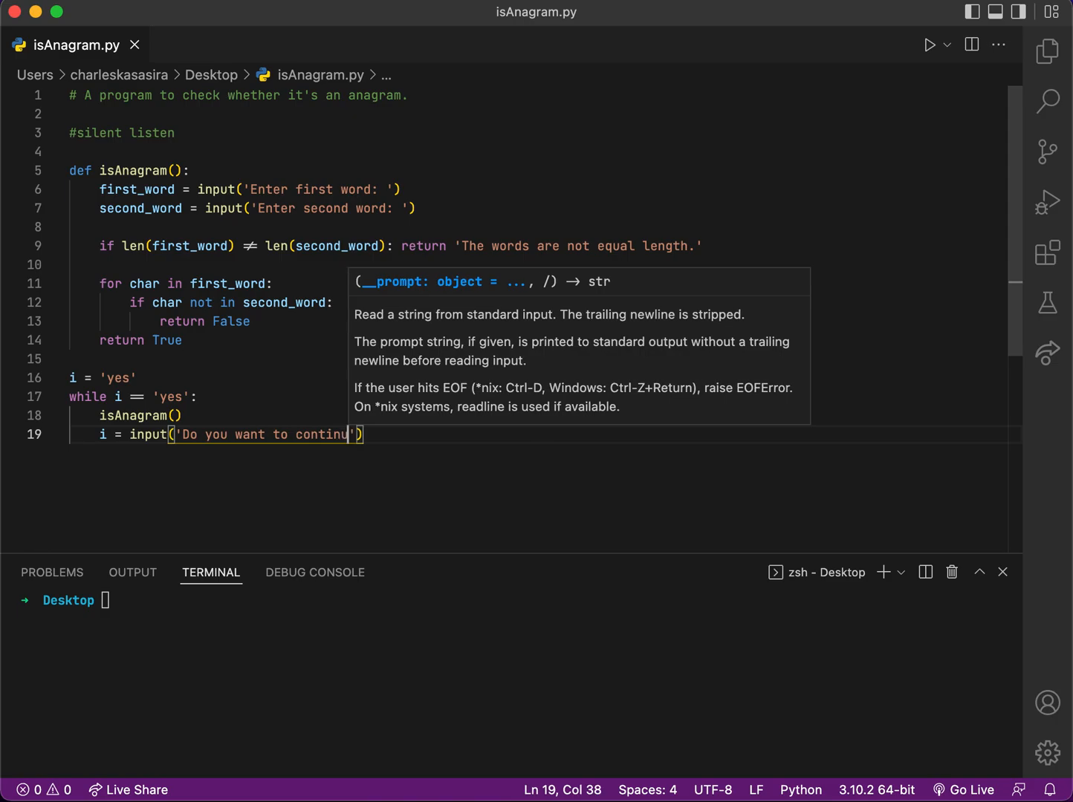
text(e (yes)
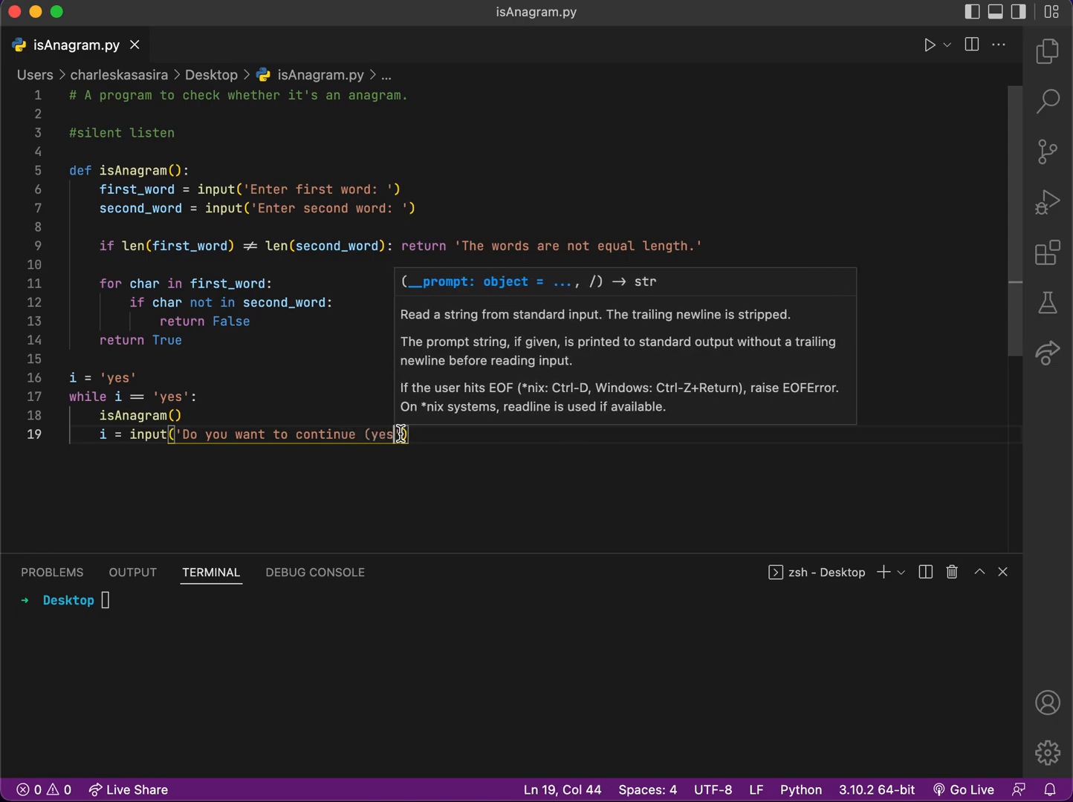
text(/no)
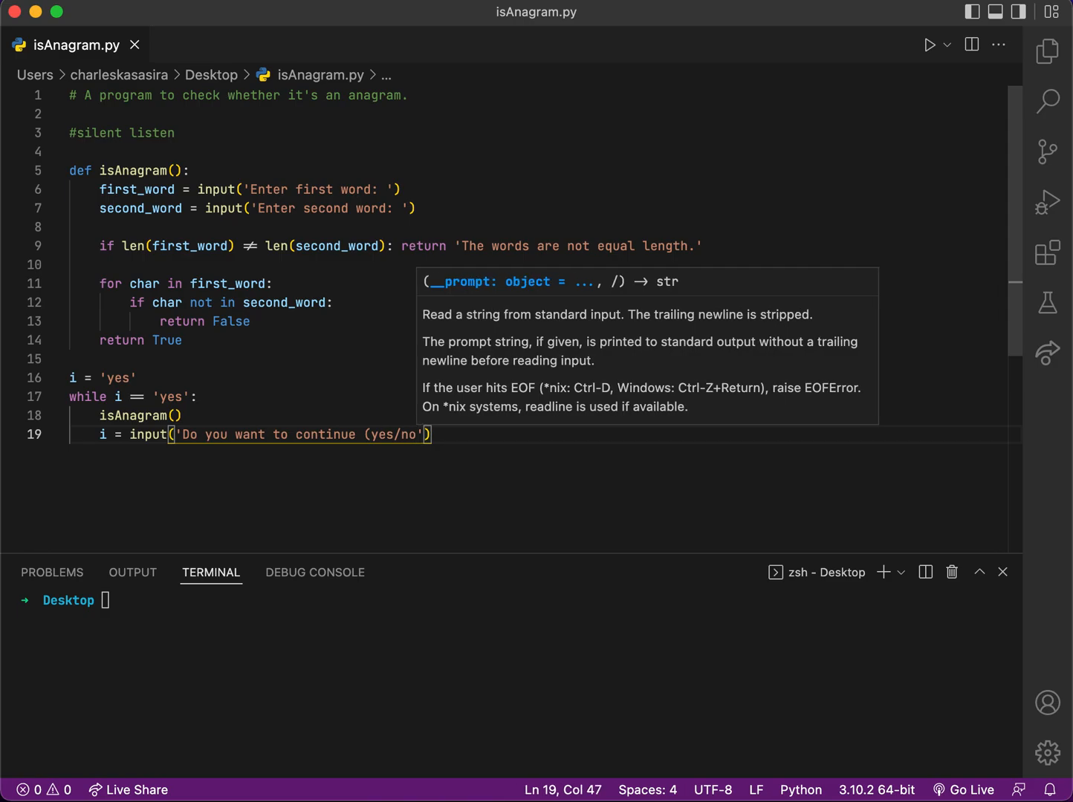
text() :)
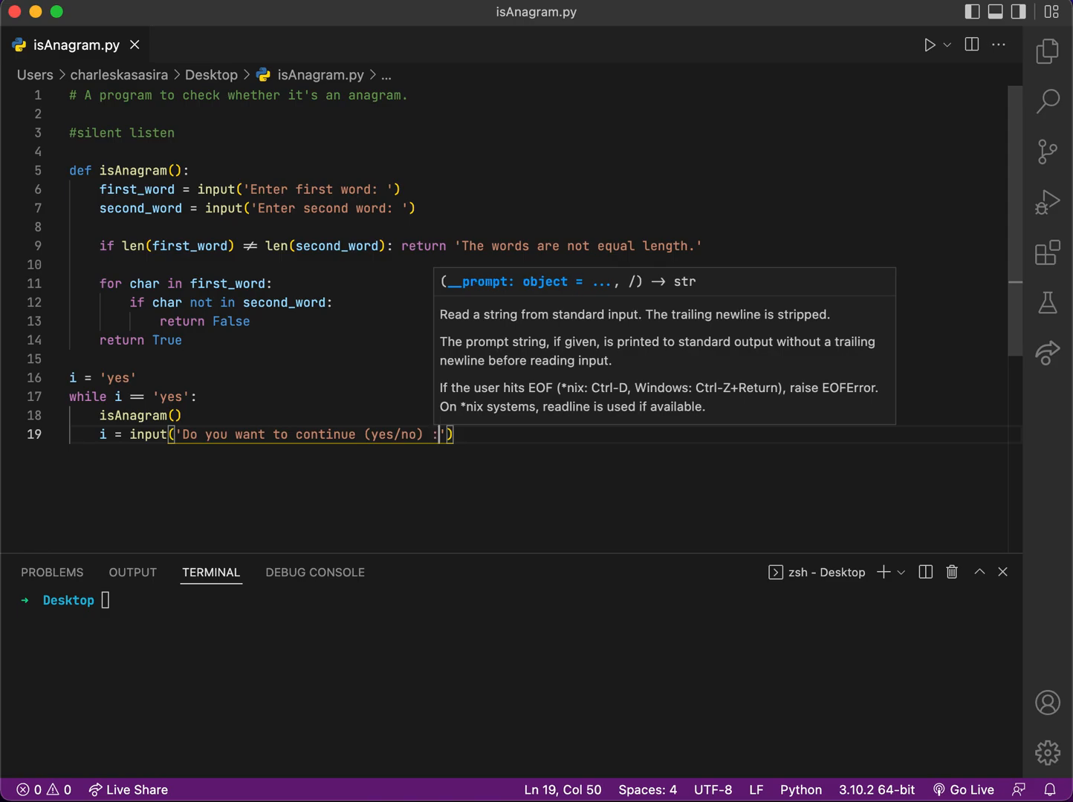
text(')
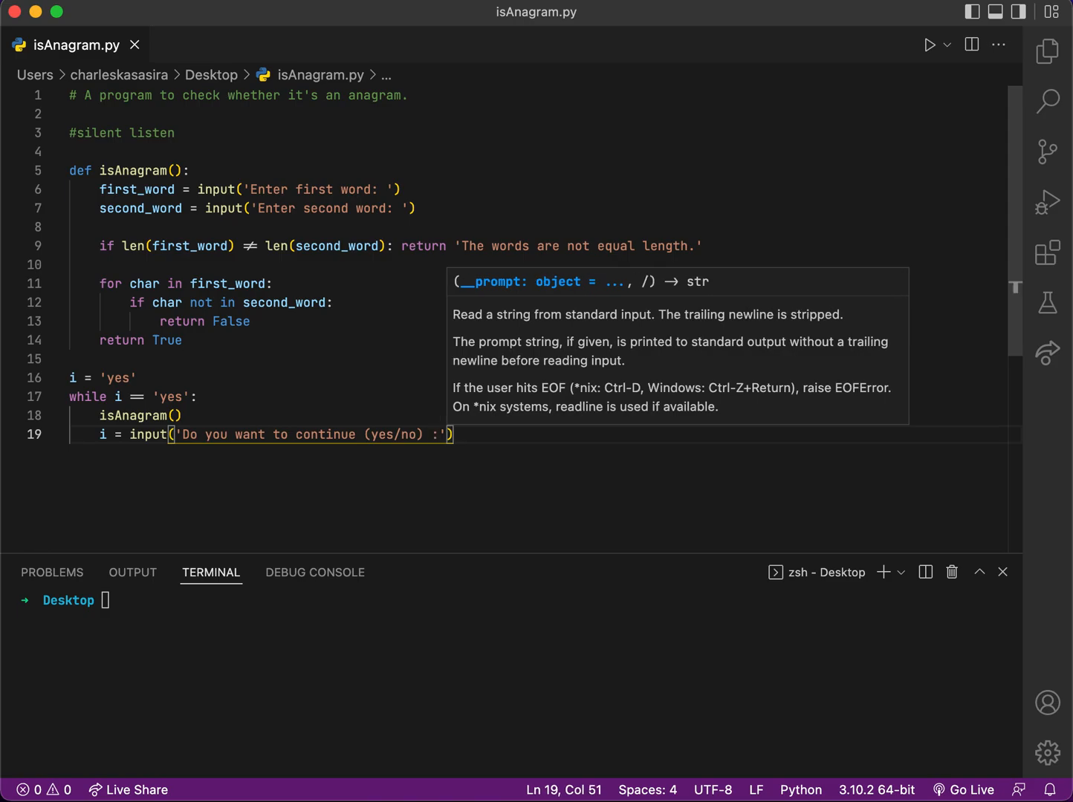
text())
Run python3 isAnagram.py in the terminal, enter silent and listen, and answer yes.
click(303, 632)
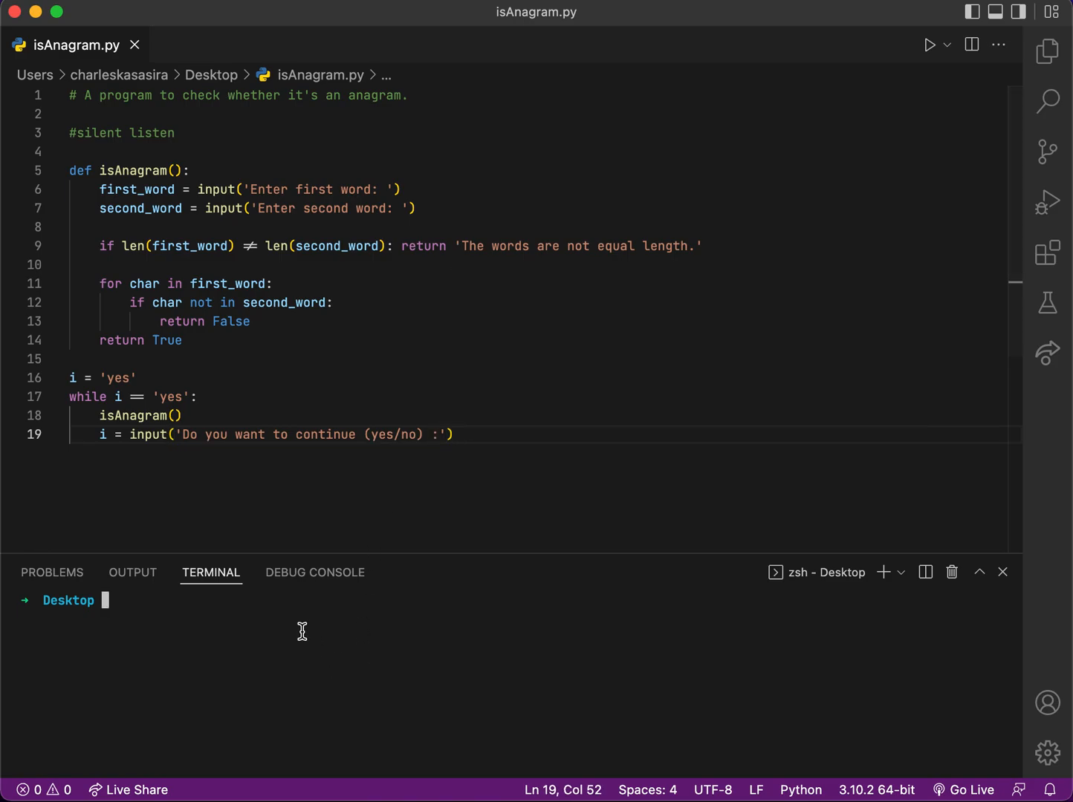
text(python)
text(3 isAn)
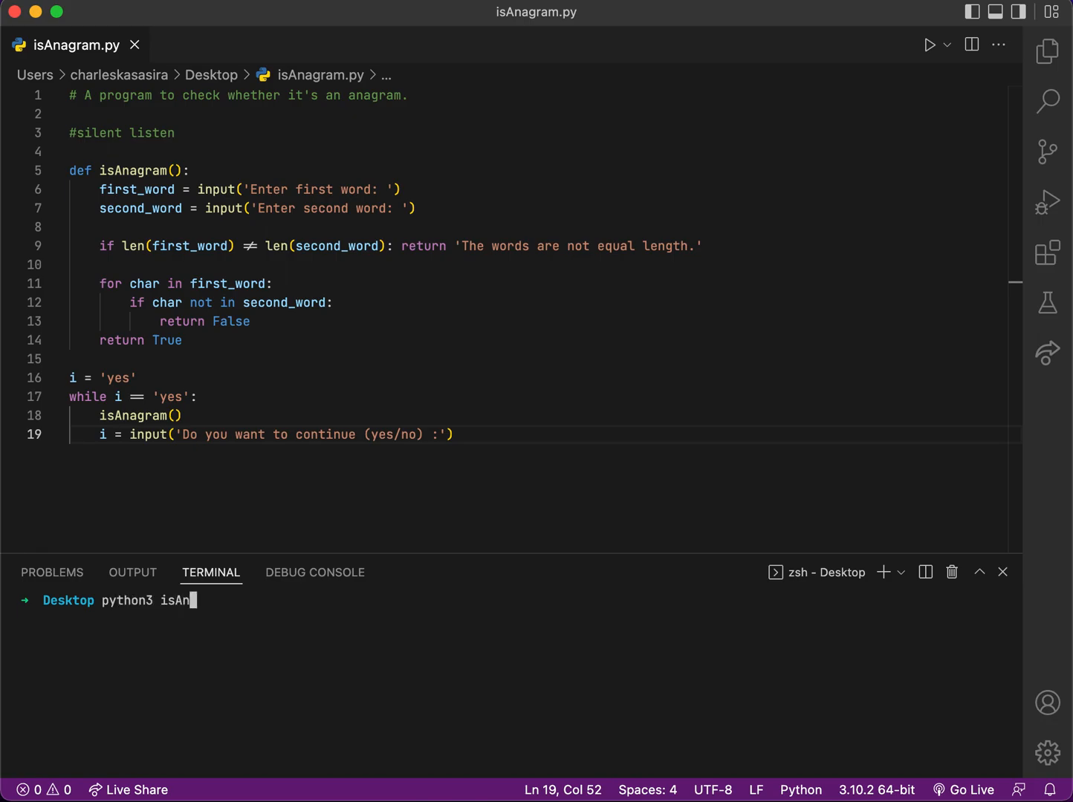
text(agra)
text(m.py)
key(Return)
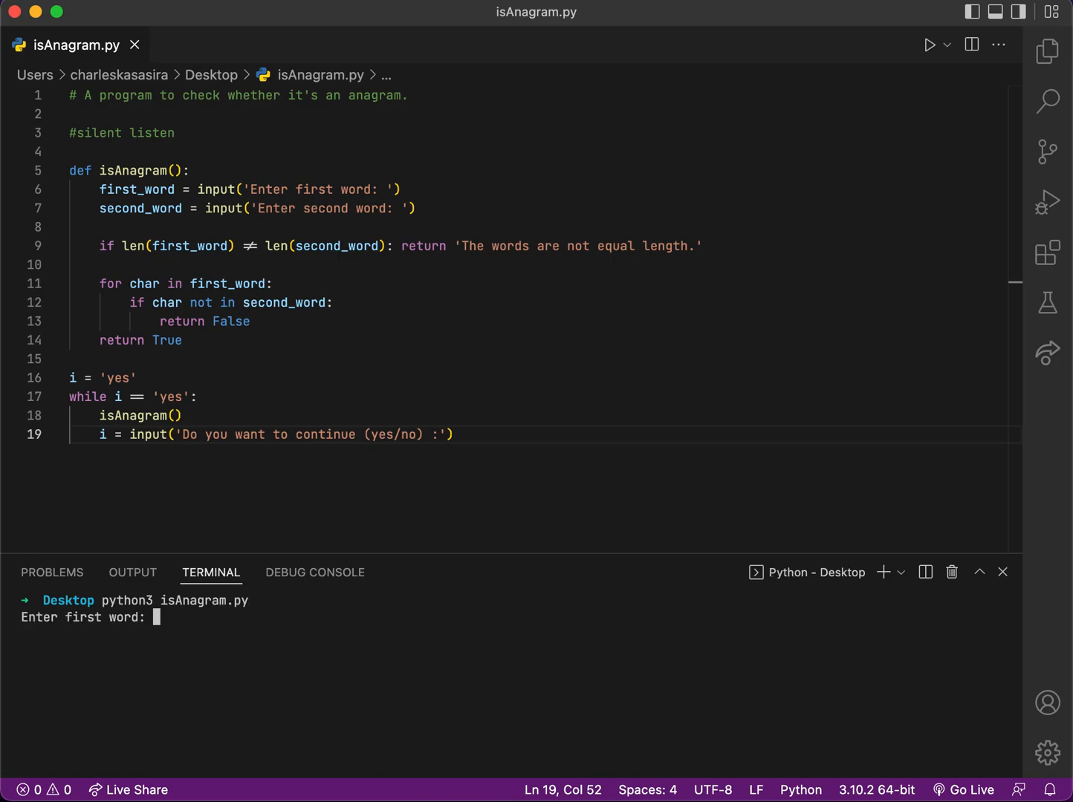
text(silent)
key(Return)
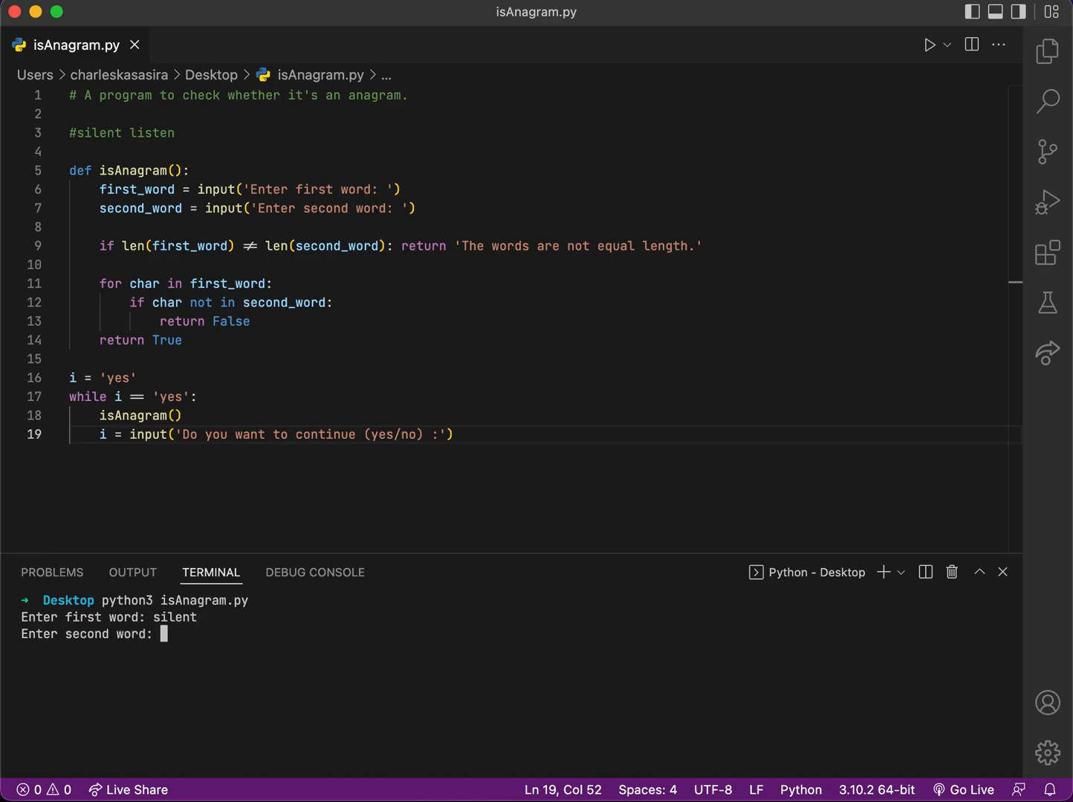
text(liste)
text(n)
key(Return)
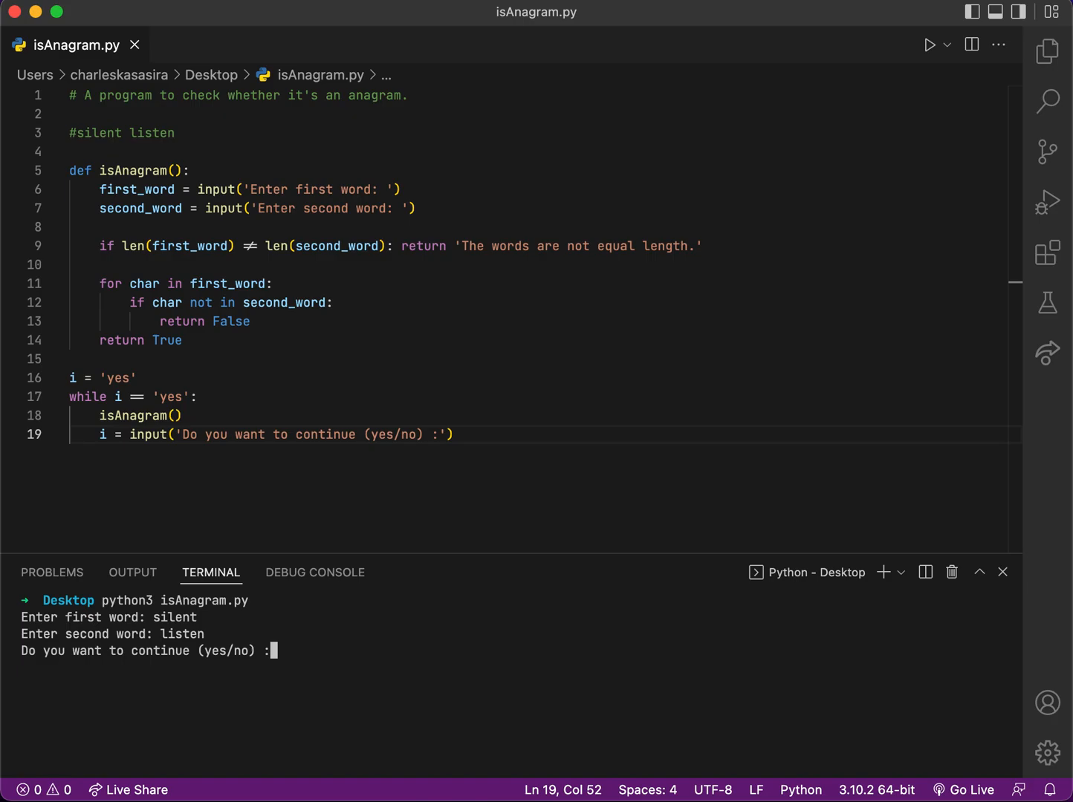
text(yes)
key(Return)
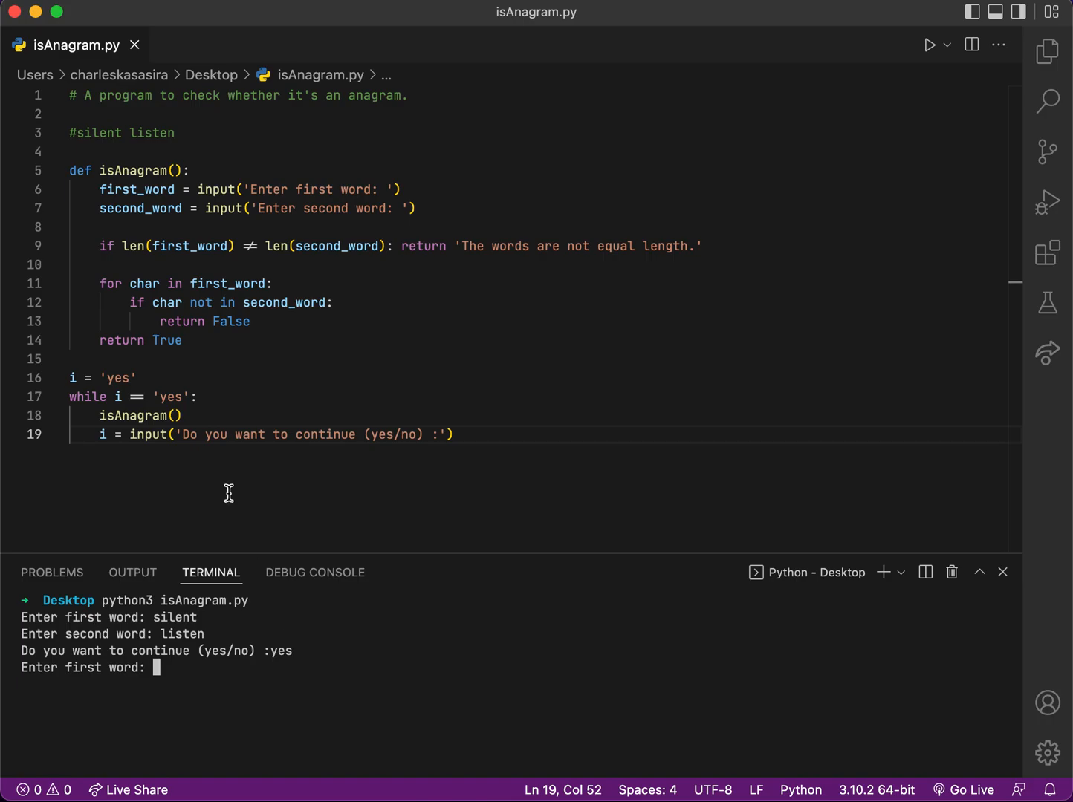
Wrap line 18 as print(isAnagram()), then enter dhd twice in the still-running script.
click(99, 415)
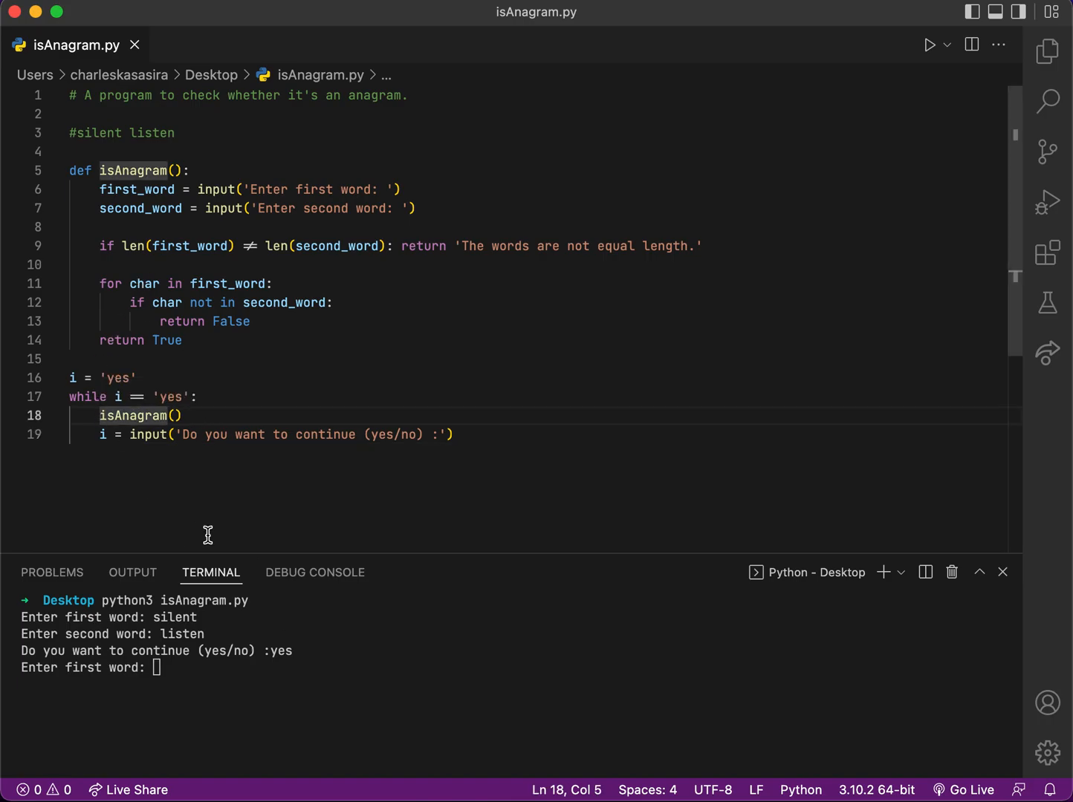
text(print()
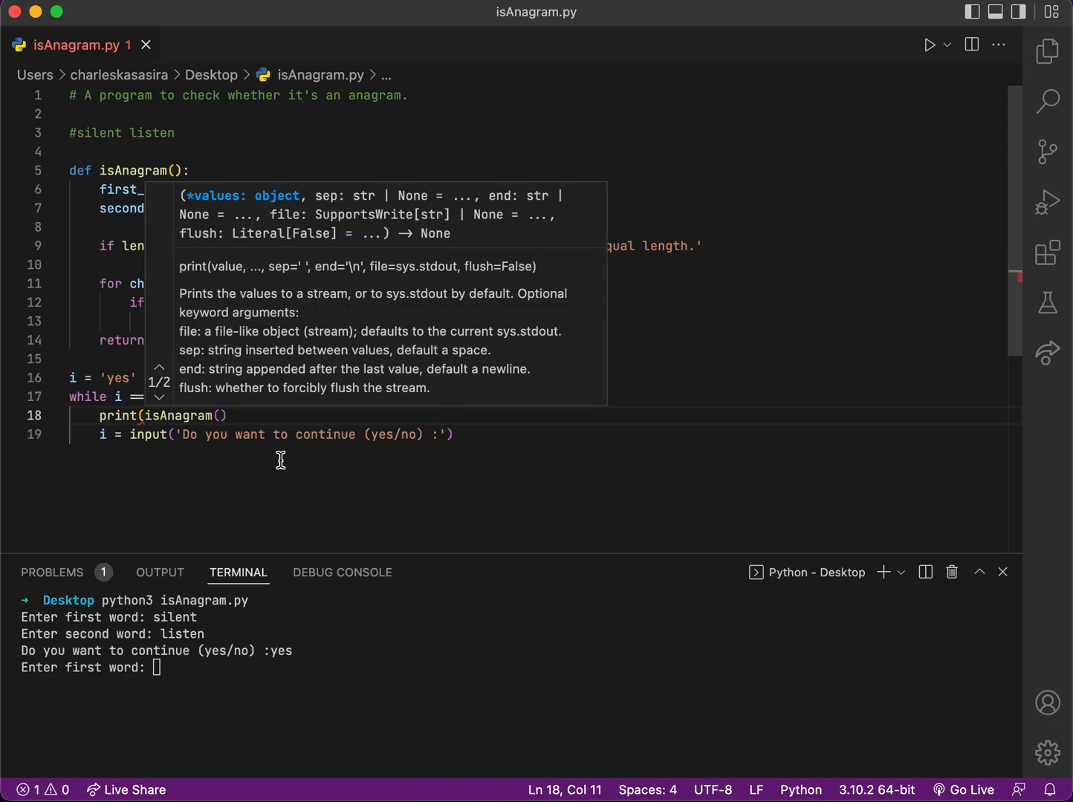
click(254, 414)
text())
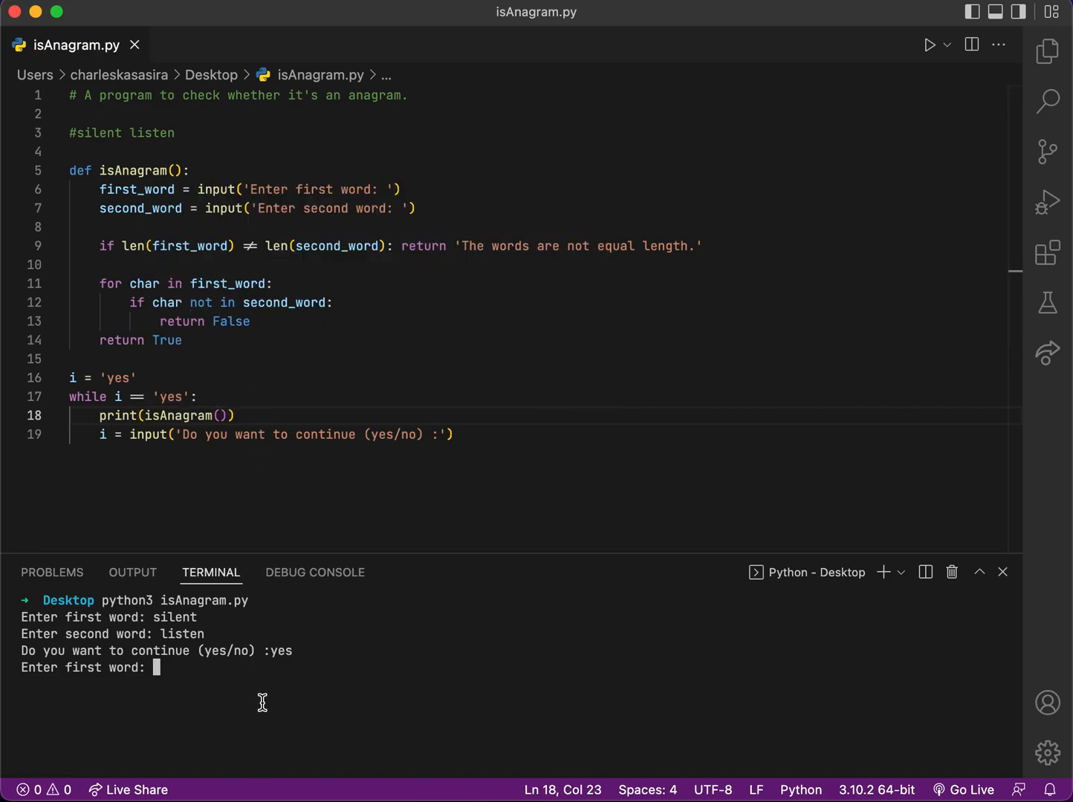
text(dhd)
key(Return)
text(dhd)
key(Return)
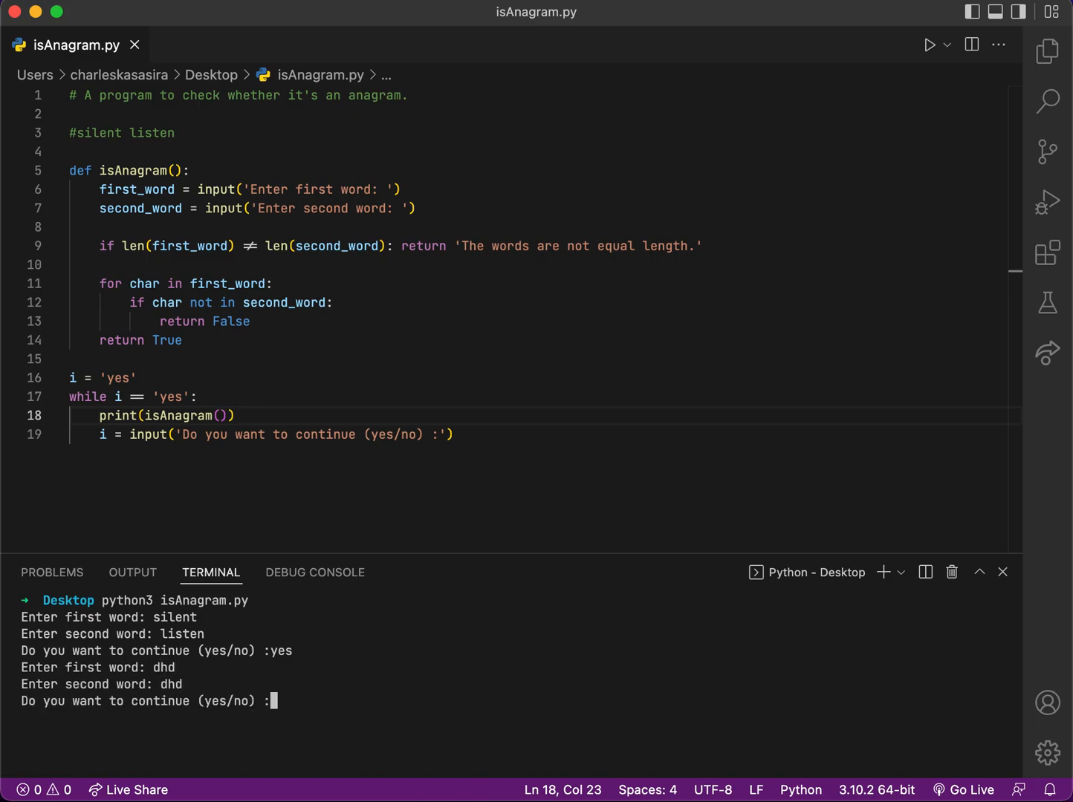
text(no)
End the old run with no, rerun isAnagram.py, get True for silent/listen, and continue.
key(Return)
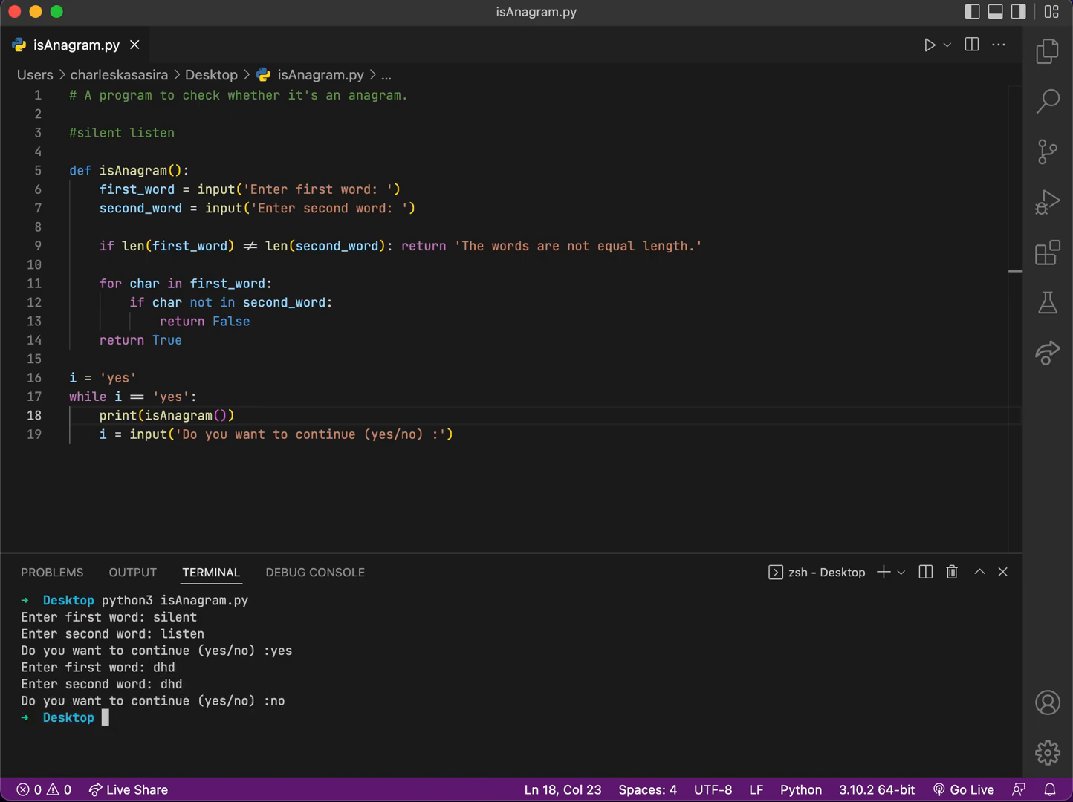
text(python)
text(3 isAn)
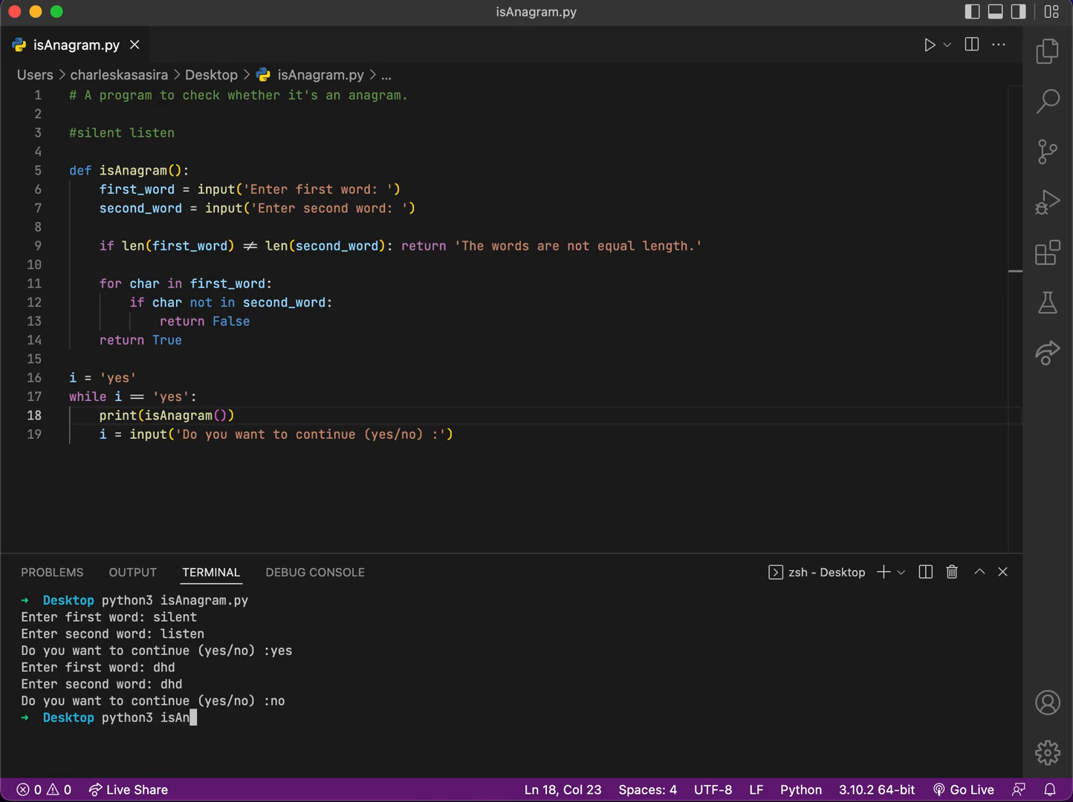
text(agram.py)
key(Return)
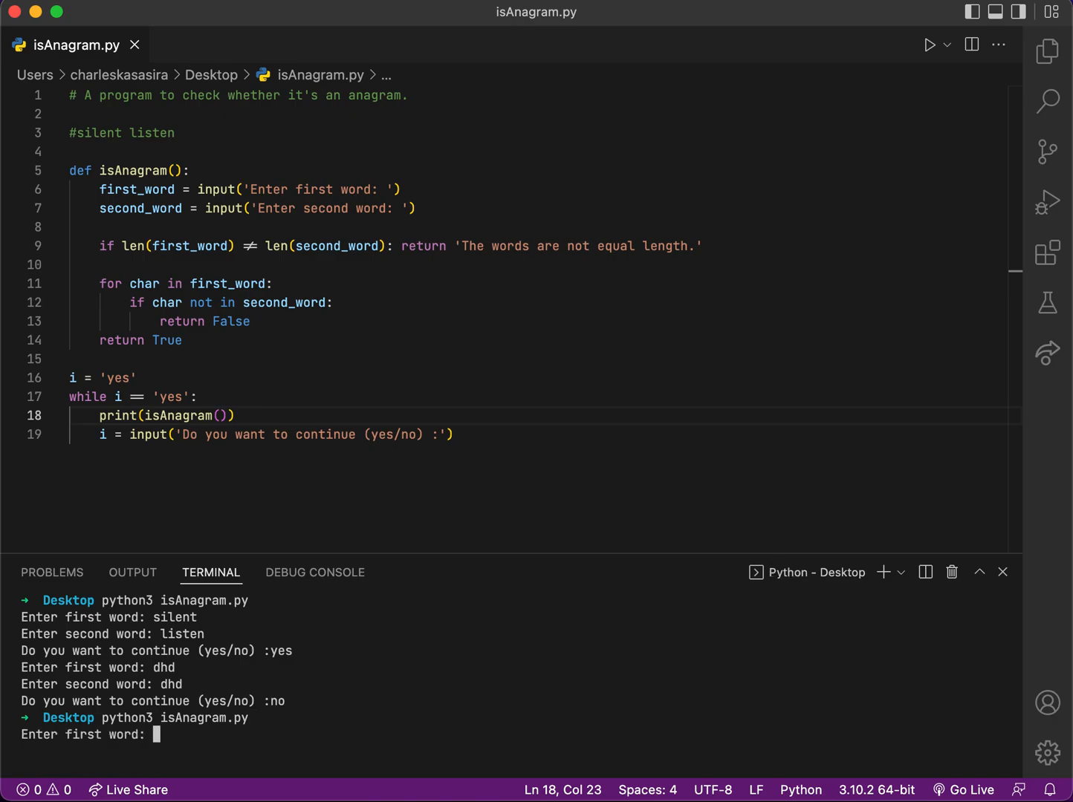
text(silent)
key(Return)
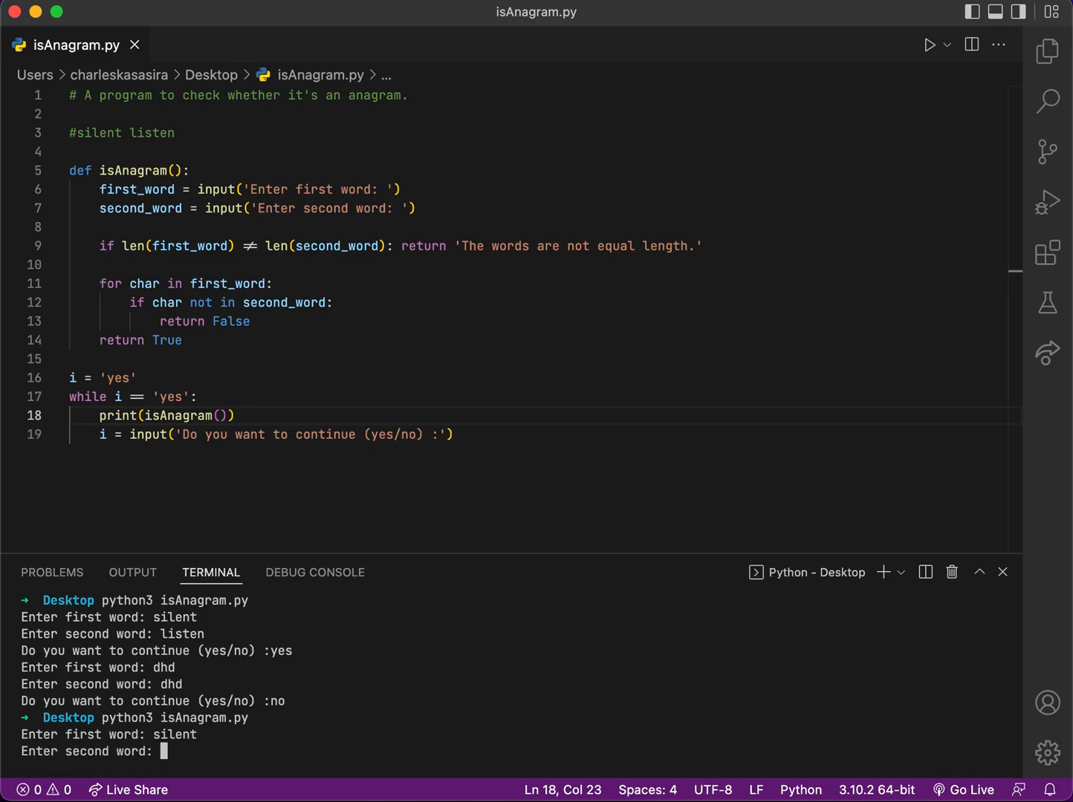
text(listen)
key(Return)
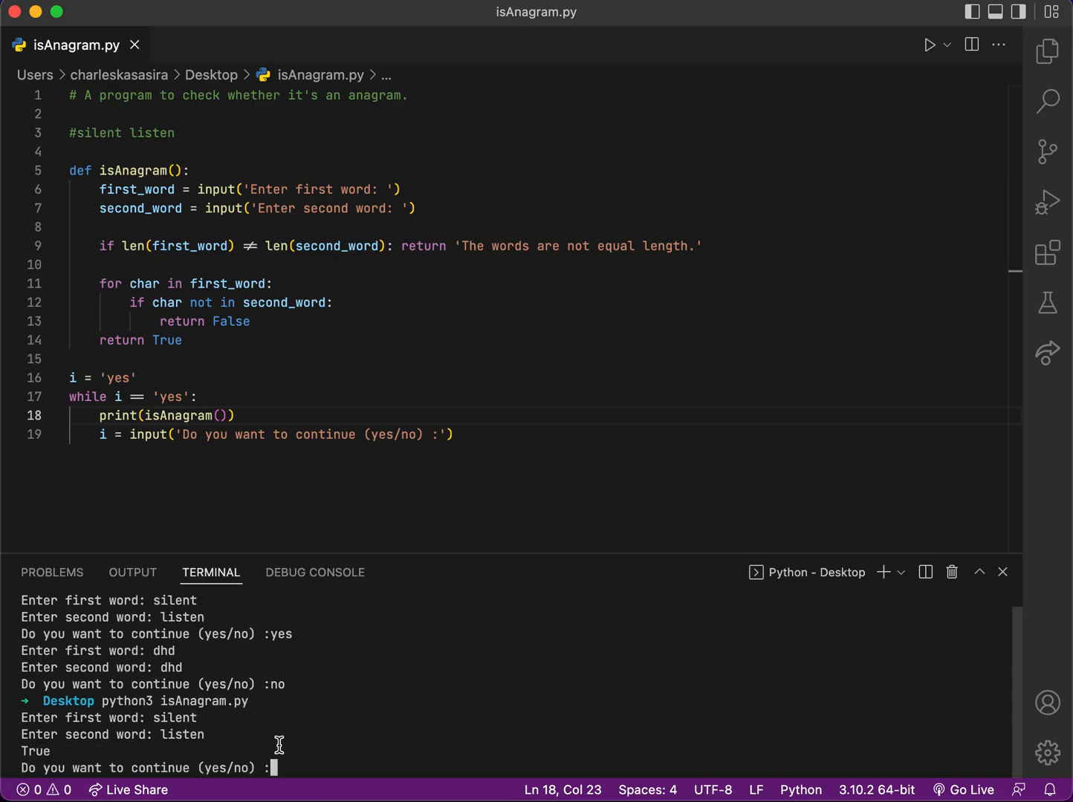
text(yes)
key(Return)
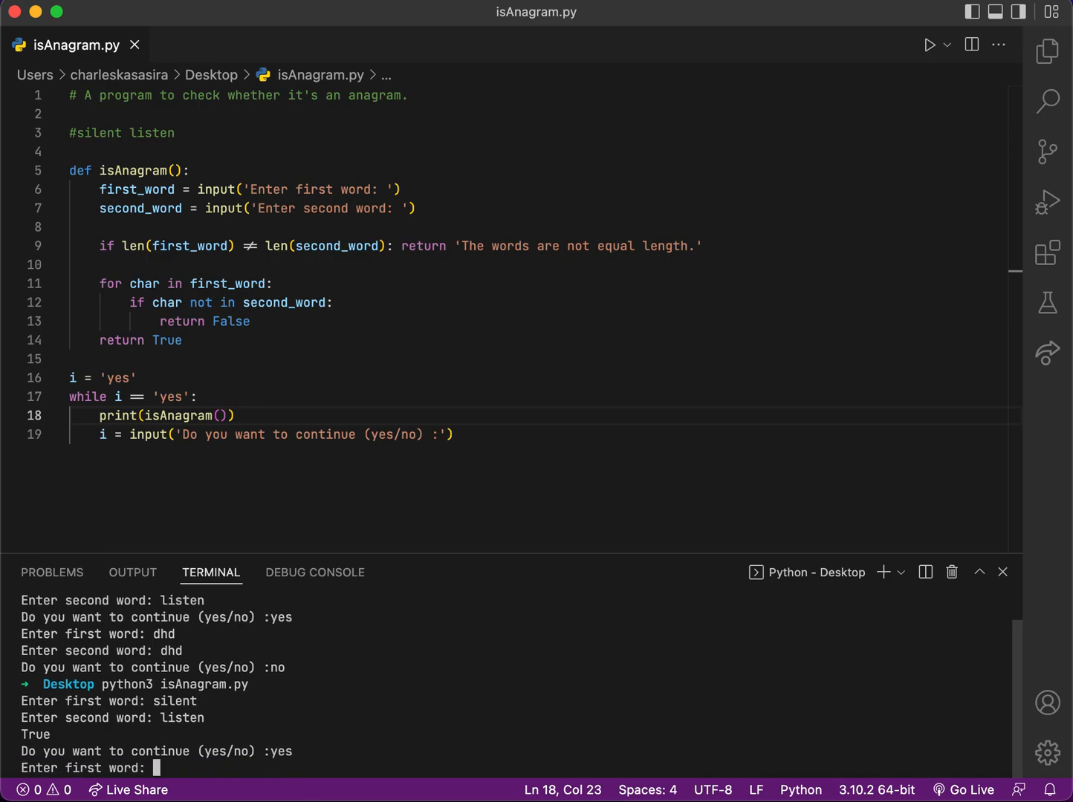
text(sharles)
Test charles/kasasira (length message) and dear/read (True), then give a non-yes answer to exit.
key(Return)
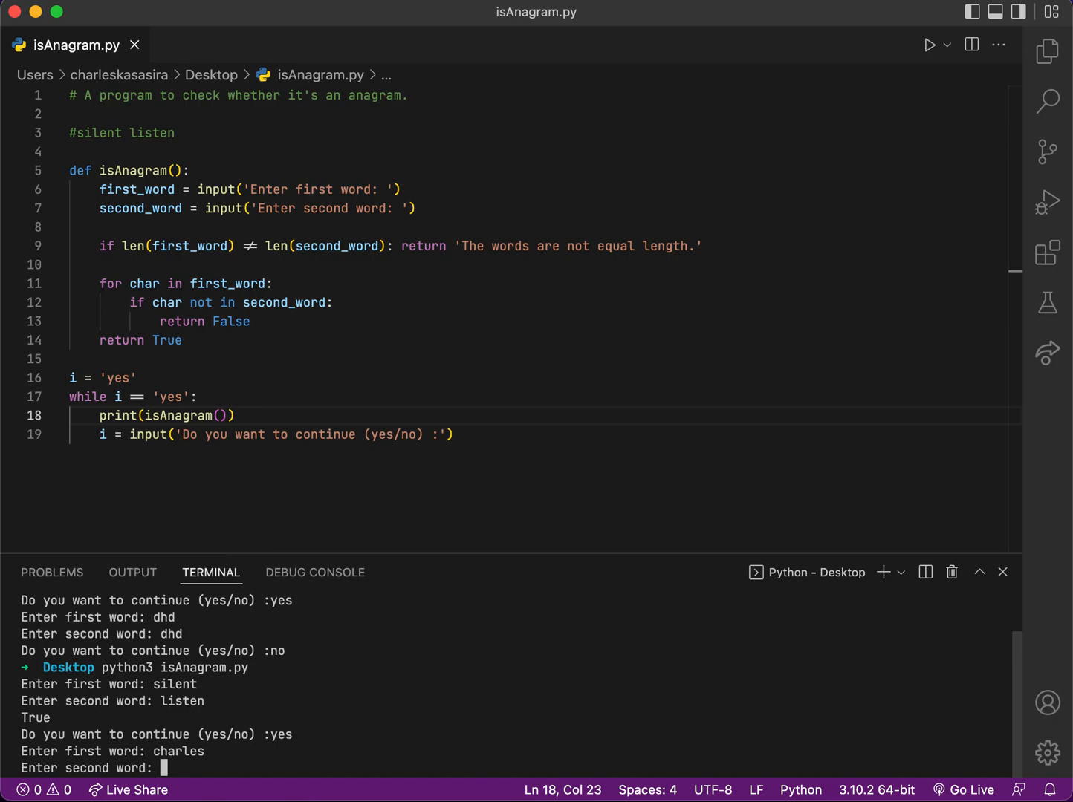
text(kasasira)
key(Return)
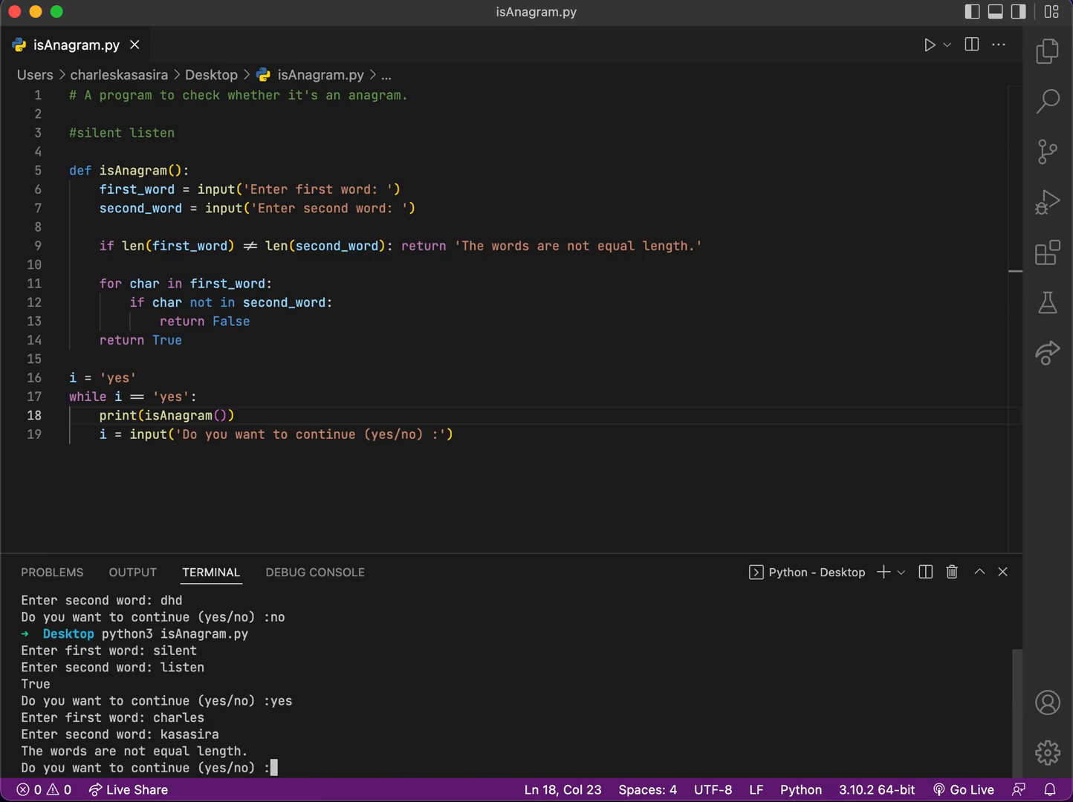
text(yes)
key(Return)
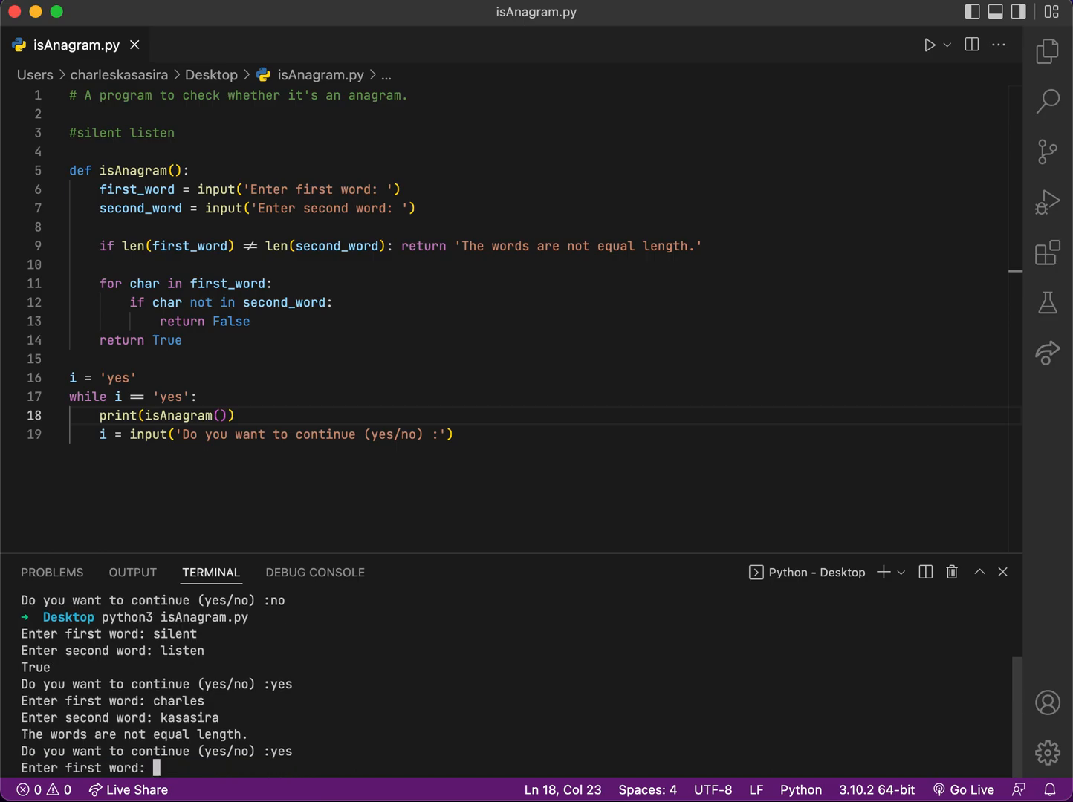
text(dear)
key(Return)
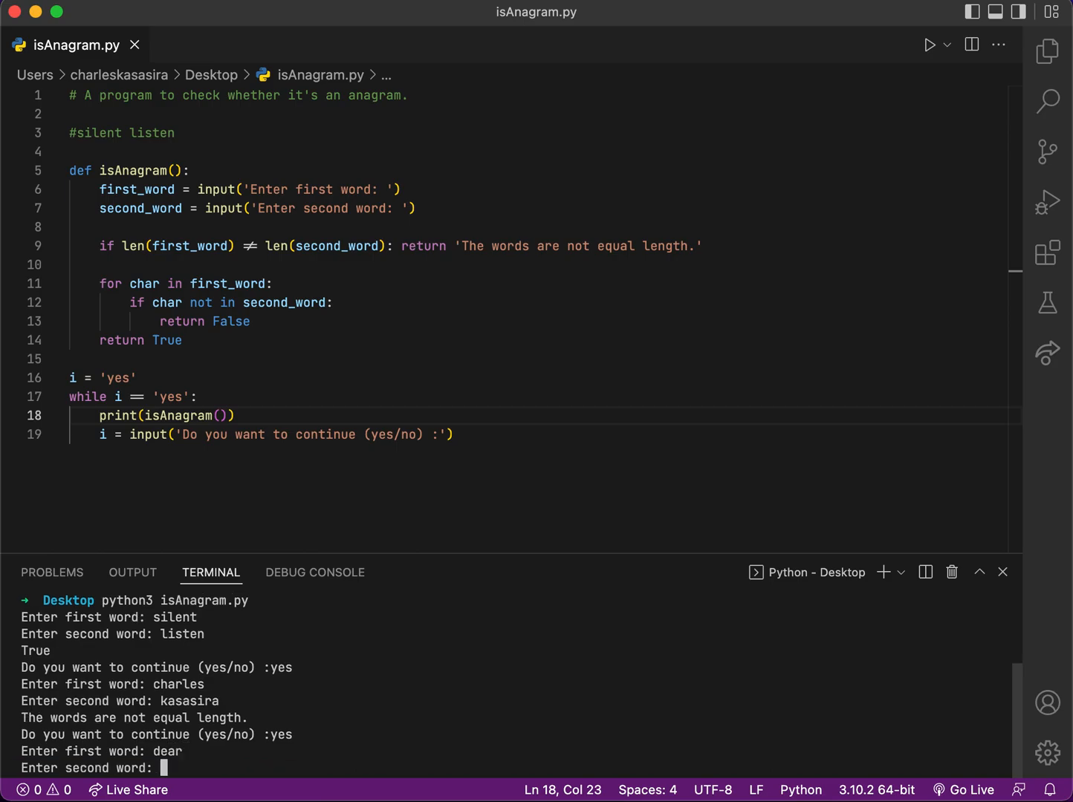
text(read)
key(Return)
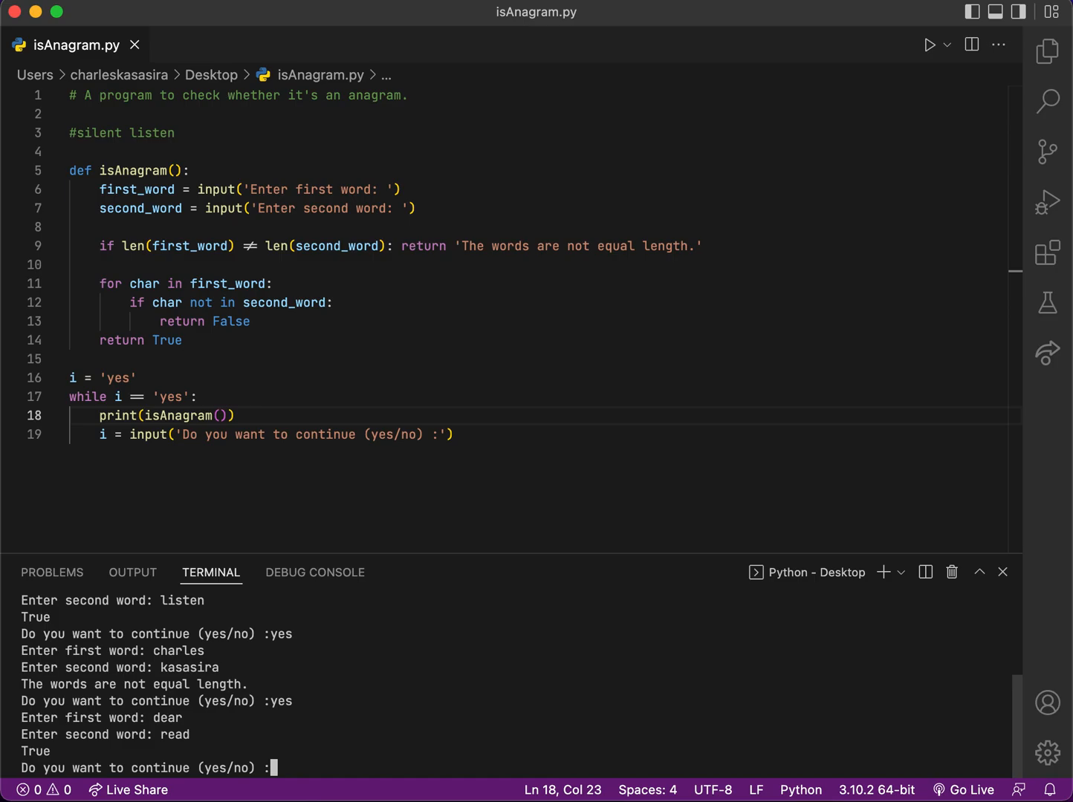
text(charles)
key(Return)
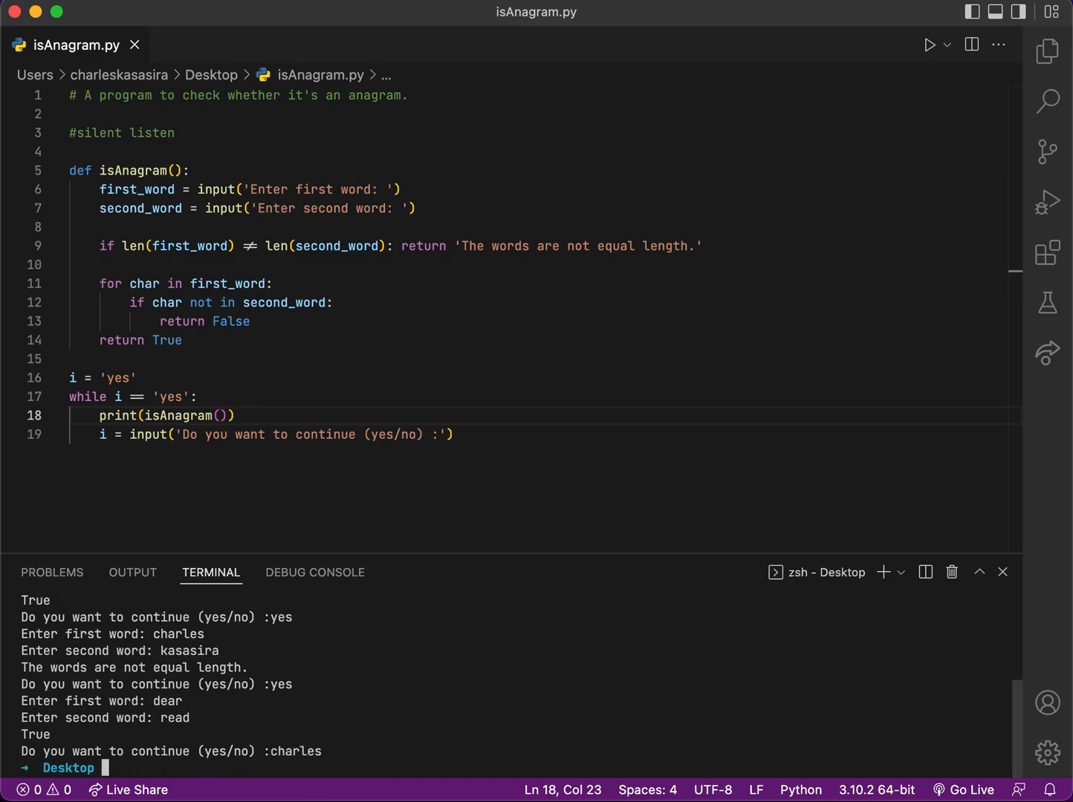